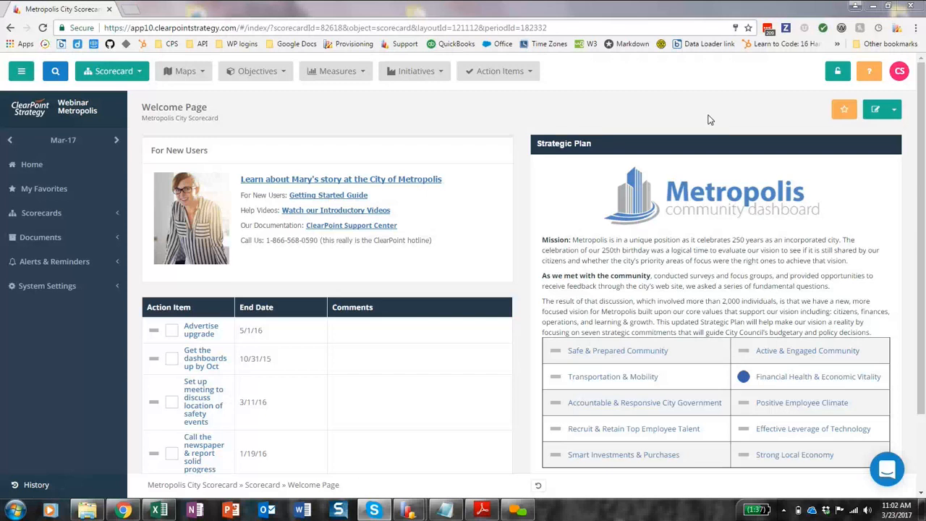
Start the 5-minute countdown timer from the browser extension.
left_click(877, 28)
left_click(854, 65)
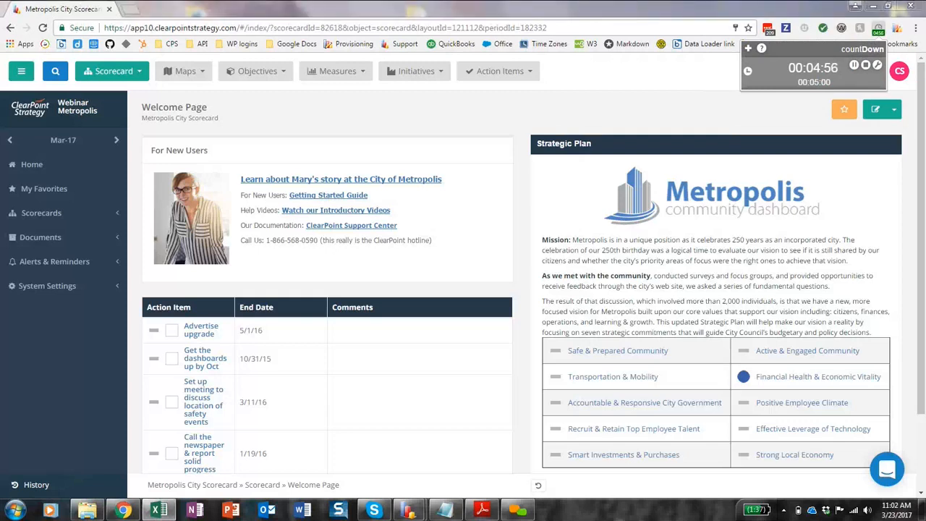
Switch to the Metropolis Monthly Budget Report workbook in Excel, check the Airport sheet's periods and Expenditures column, and minimize it.
left_click_drag(148, 0, 397, 56)
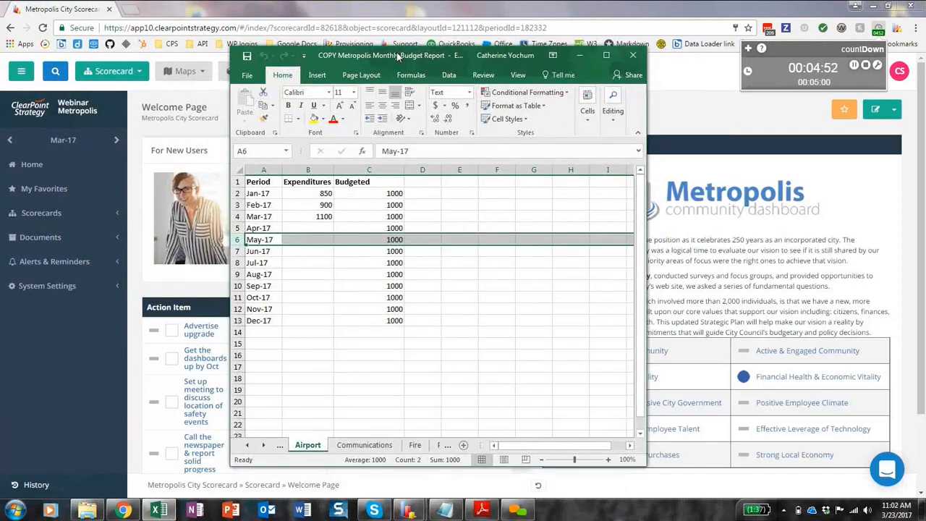
left_click(266, 319)
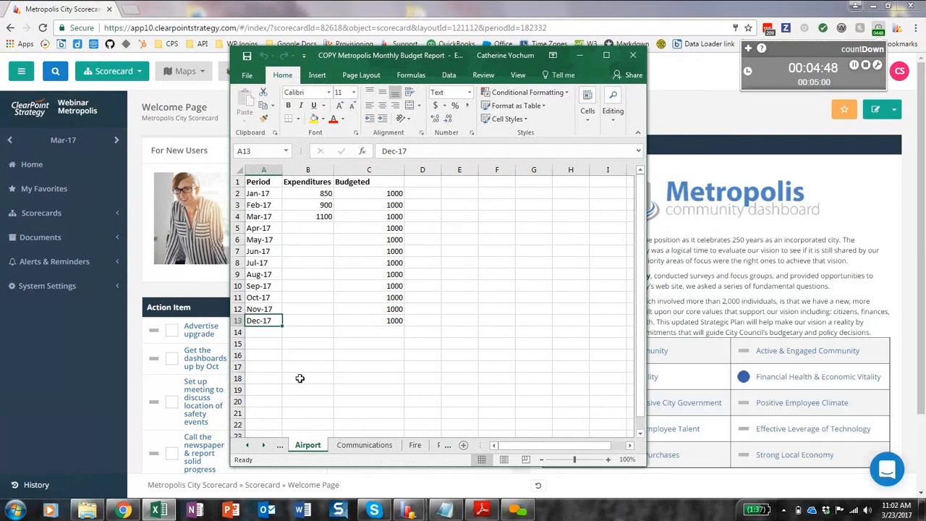
left_click(313, 180)
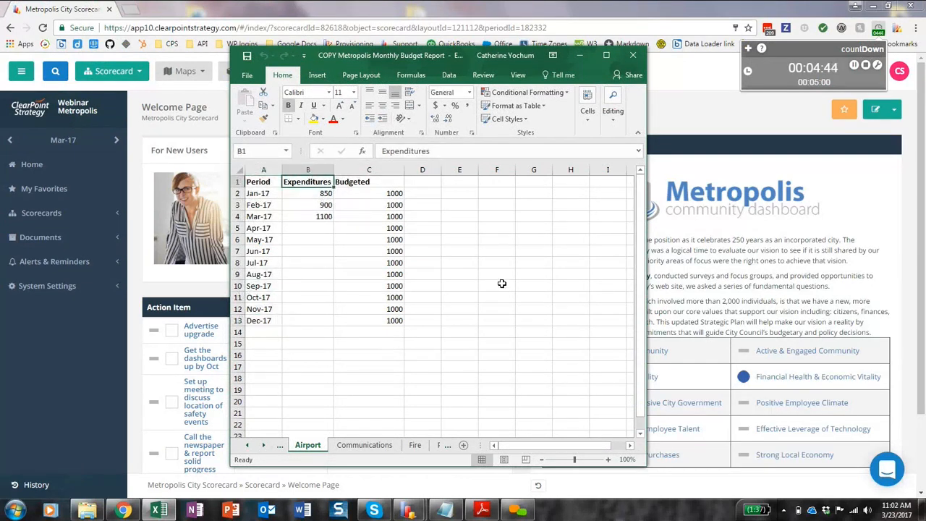
left_click(580, 55)
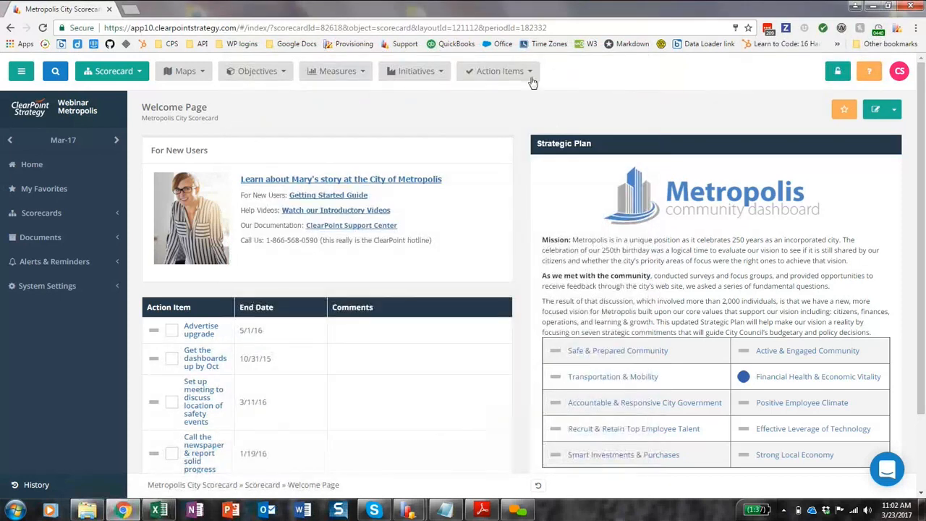
Open the Monthly Budget Report of the measures and look through the budget rows of each department.
left_click(355, 72)
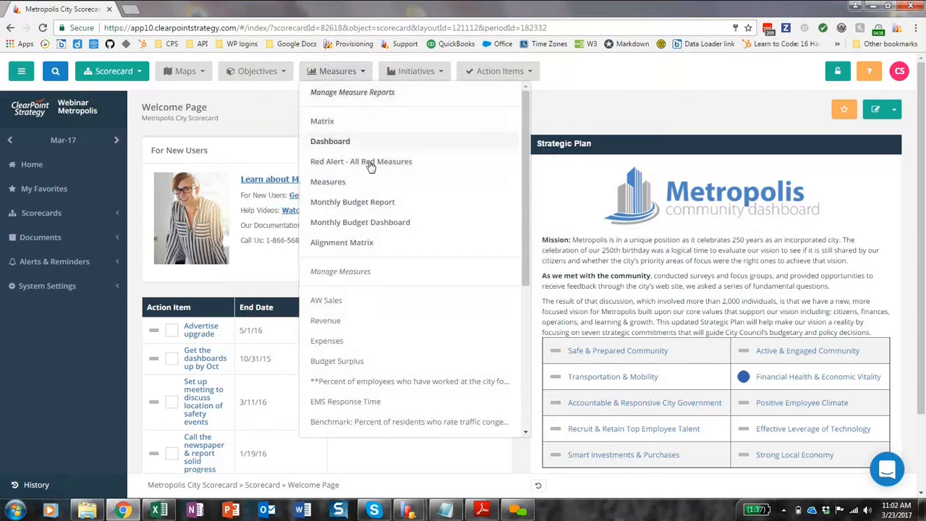
left_click(378, 204)
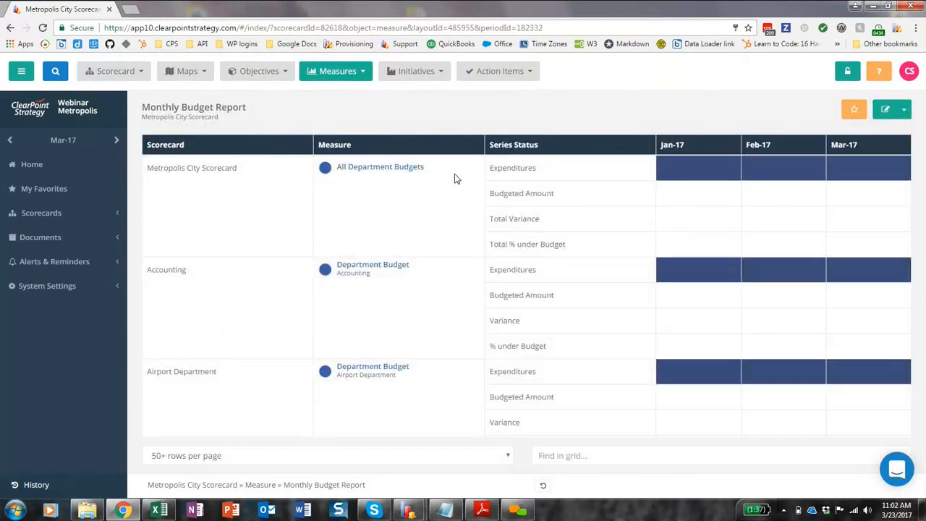
scroll(508, 217, "down", 3)
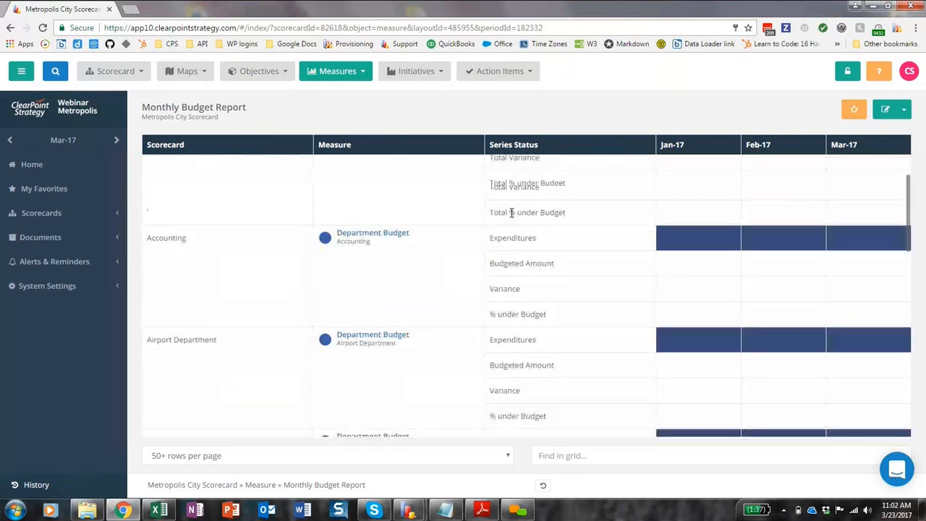
scroll(507, 275, "down", 5)
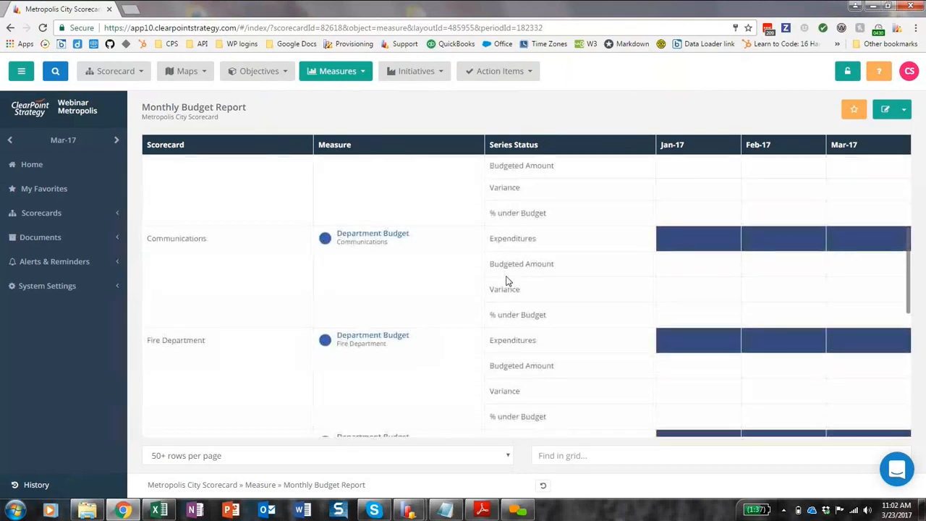
scroll(506, 276, "down", 2)
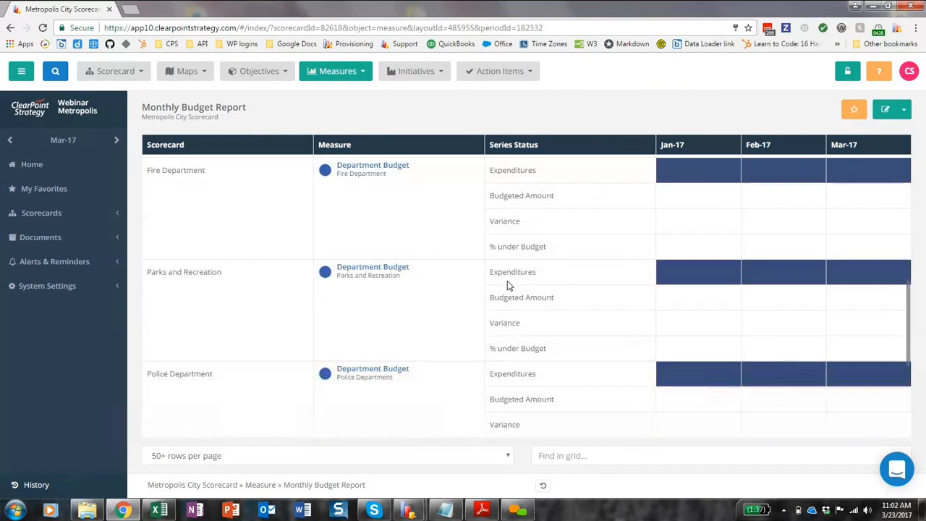
scroll(508, 286, "up", 10)
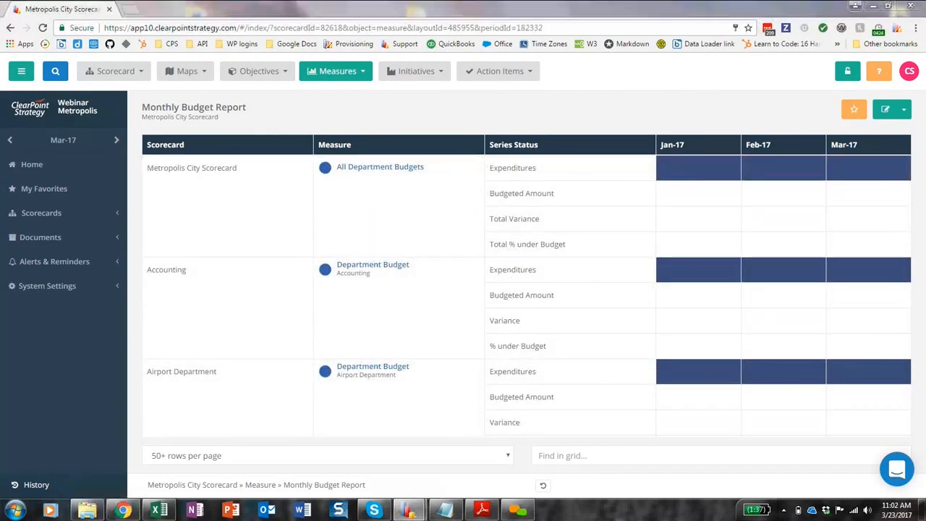
Switch to the ClearPoint Data Loader and log in by entering the account password.
left_click_drag(768, 0, 400, 106)
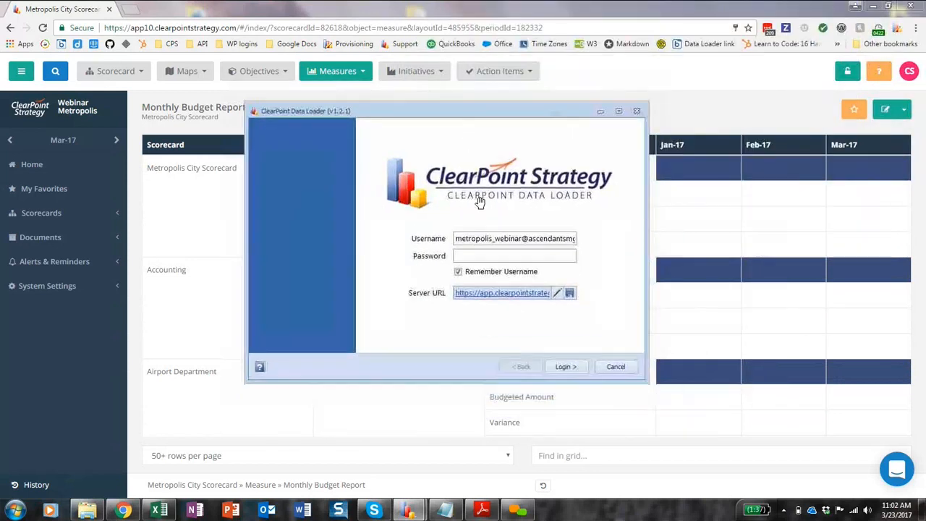
left_click(484, 255)
type("*****")
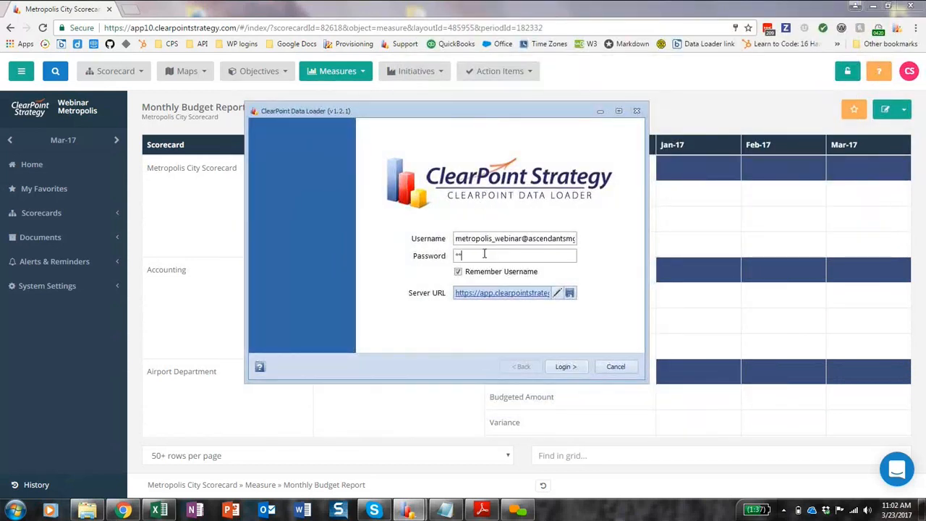
type("***")
key("Return")
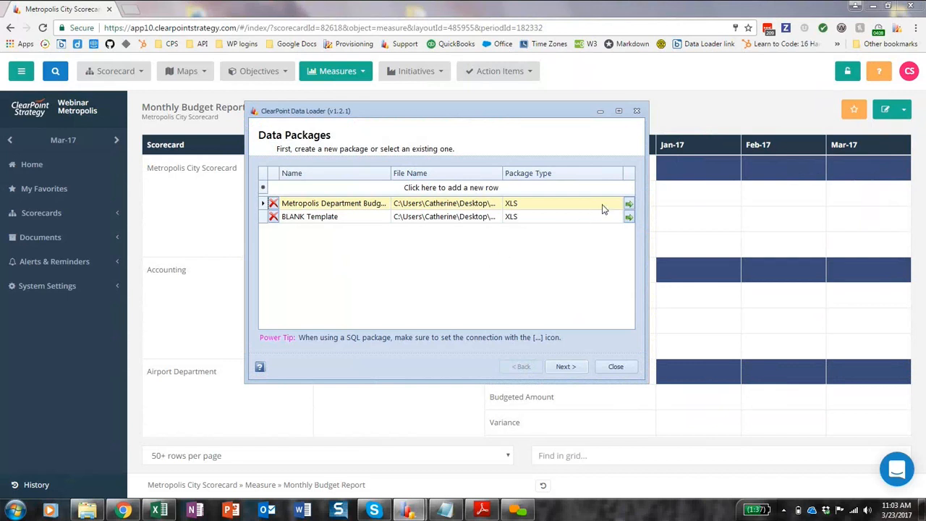
Run the Metropolis Department Budgets data package, minimize the Data Loader and reload the Monthly Budget Report in the browser.
left_click(628, 206)
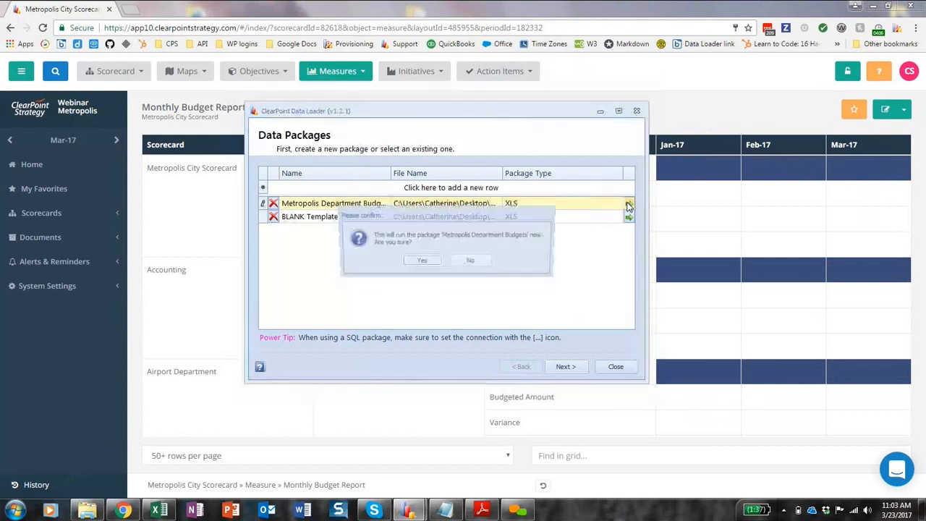
left_click(431, 264)
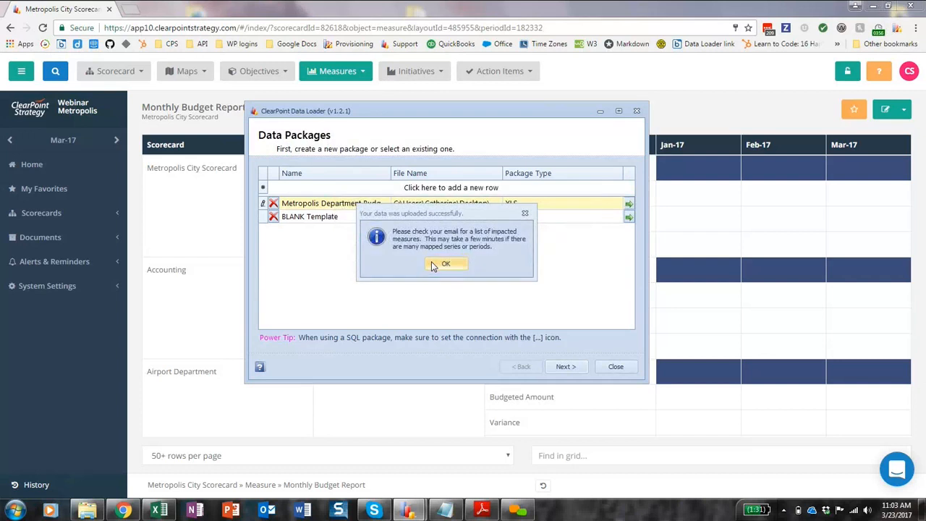
left_click(432, 266)
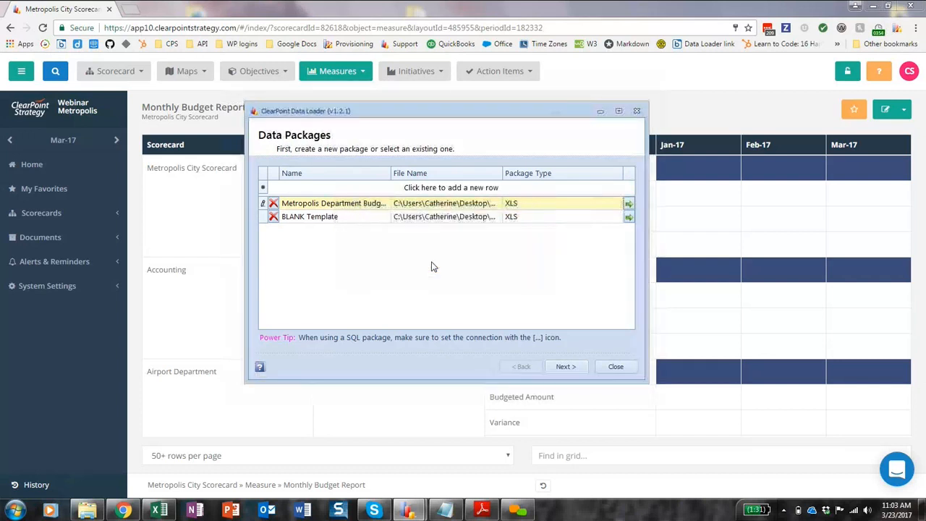
left_click(600, 111)
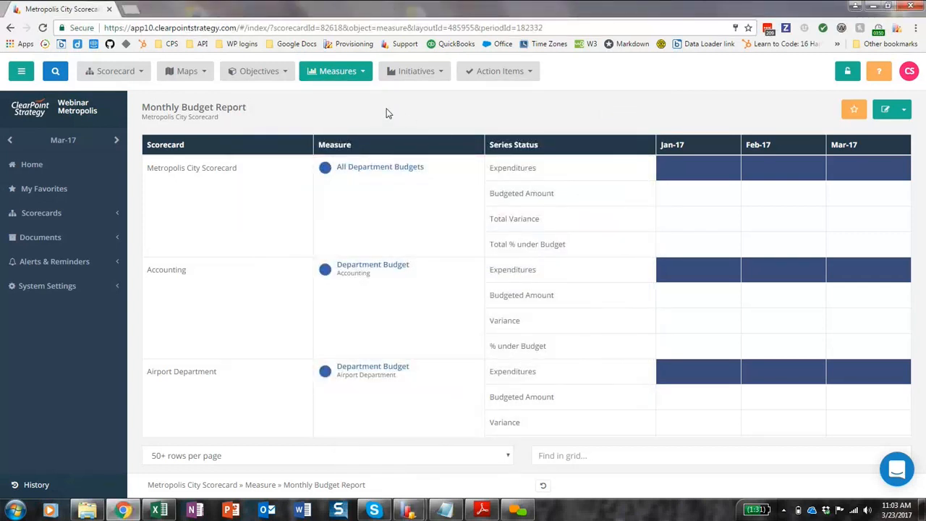
left_click(43, 29)
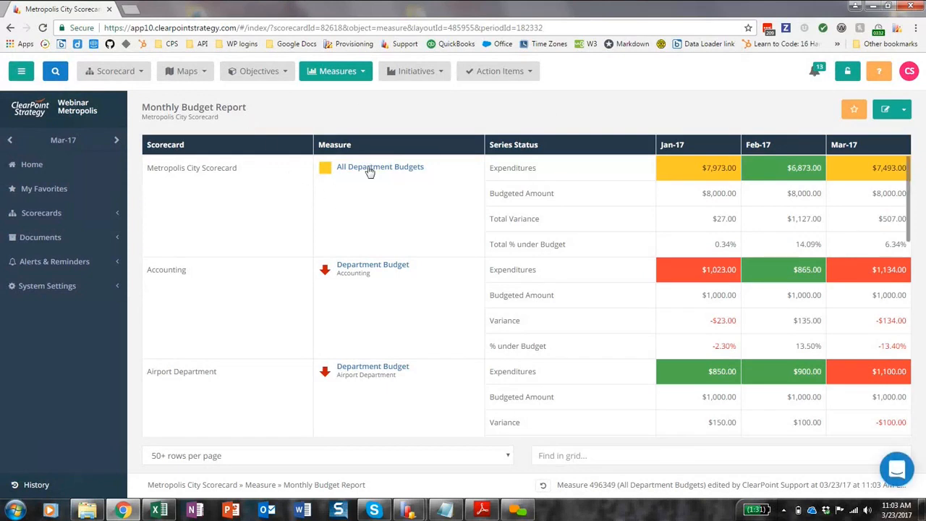
Open the Monthly Budget Dashboard of the measures to view the department budget charts.
left_click(338, 71)
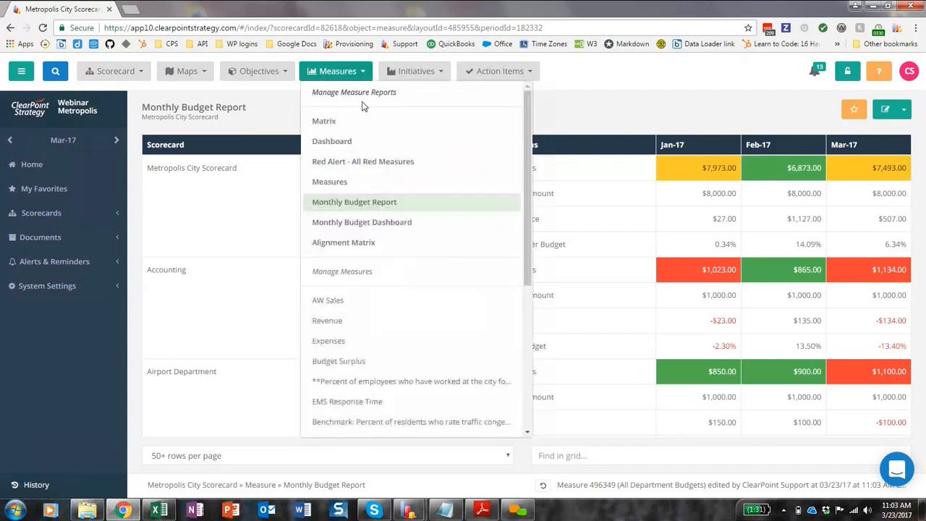
left_click(376, 223)
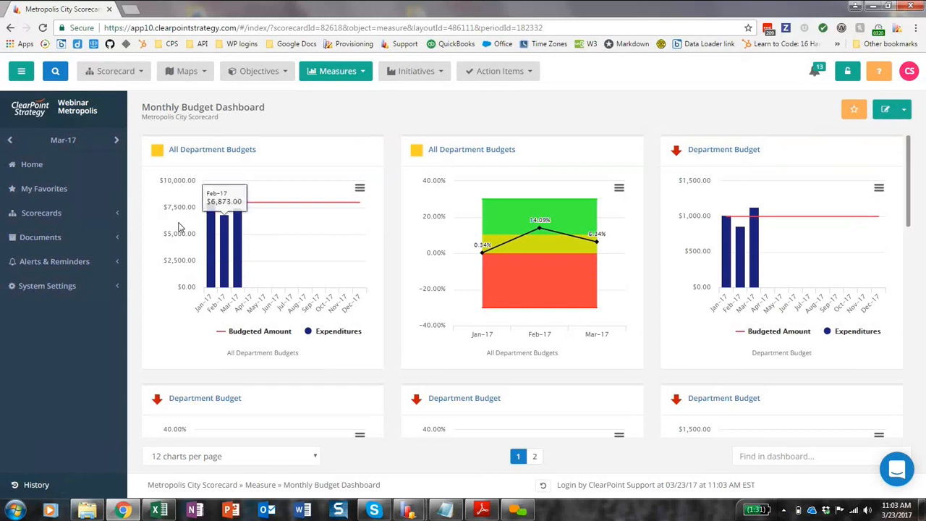
Generate the Monthly Budget Report briefing book for the Mar-17 reporting period.
left_click(77, 241)
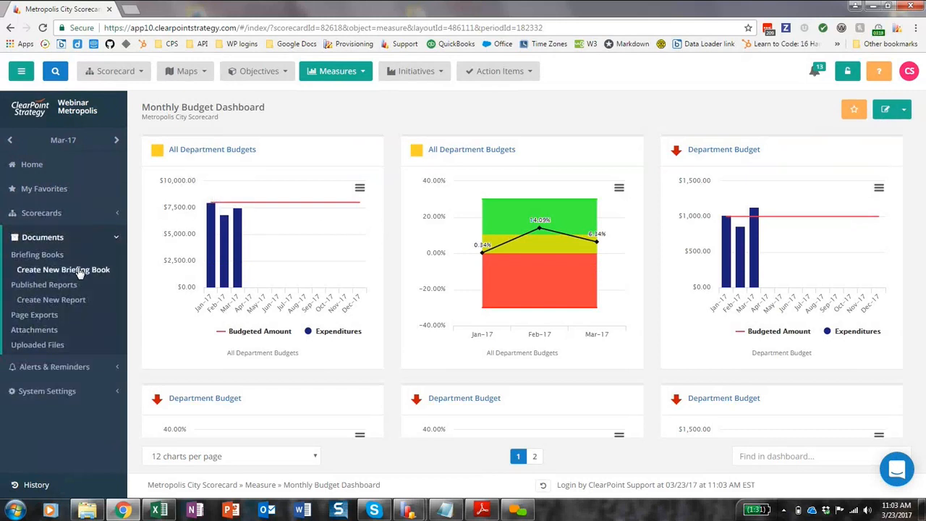
left_click(80, 271)
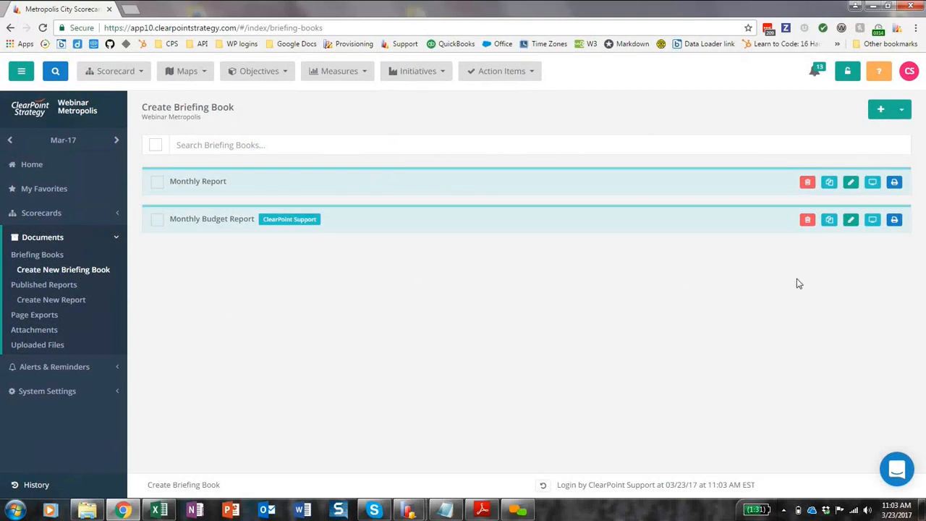
left_click(896, 220)
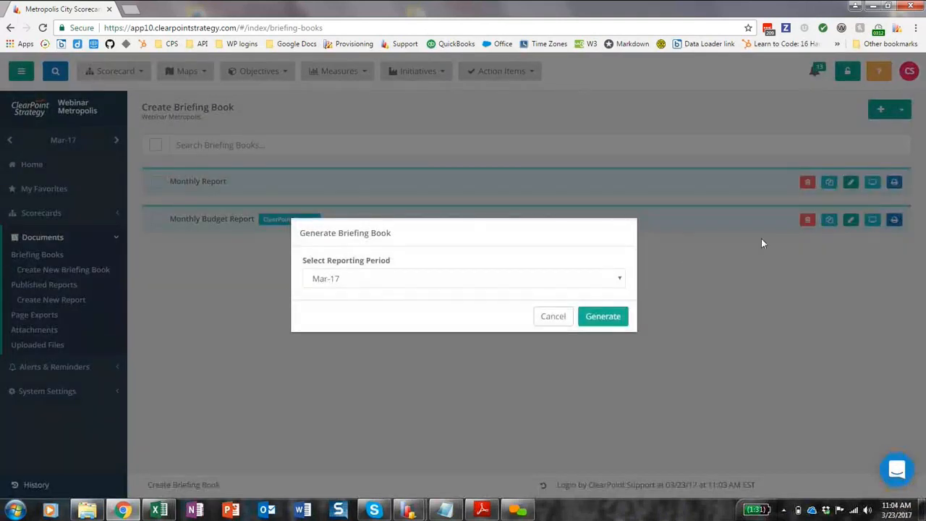
left_click(614, 322)
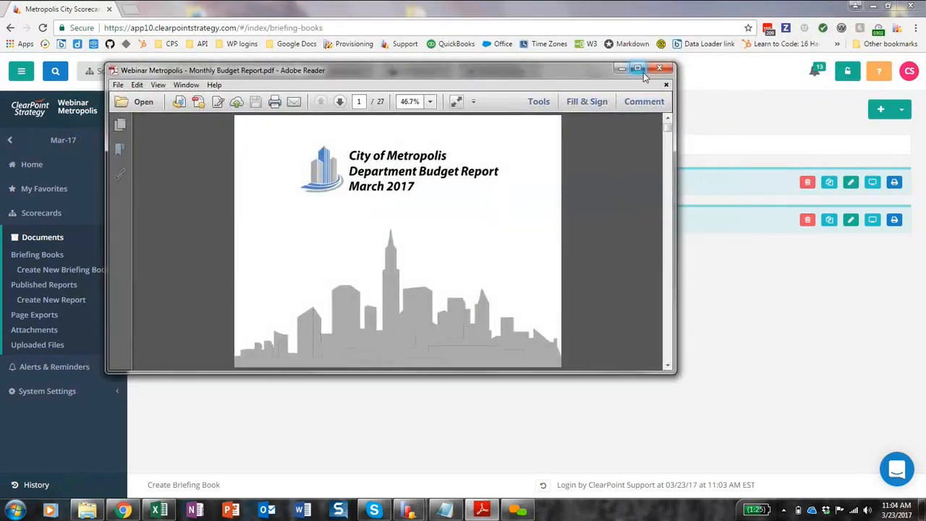
Maximize the generated budget report PDF, look through its department pages and minimize it.
left_click(643, 70)
scroll(446, 176, "down", 15)
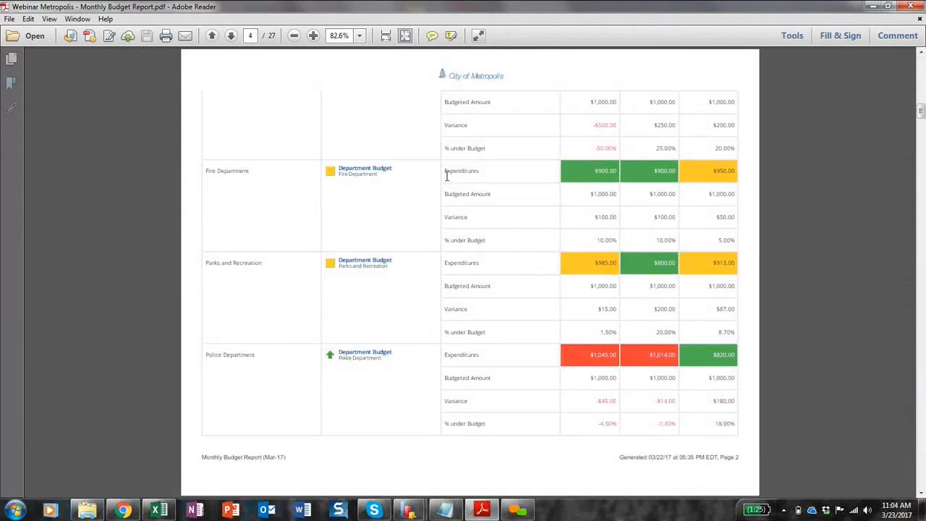
scroll(432, 209, "down", 3)
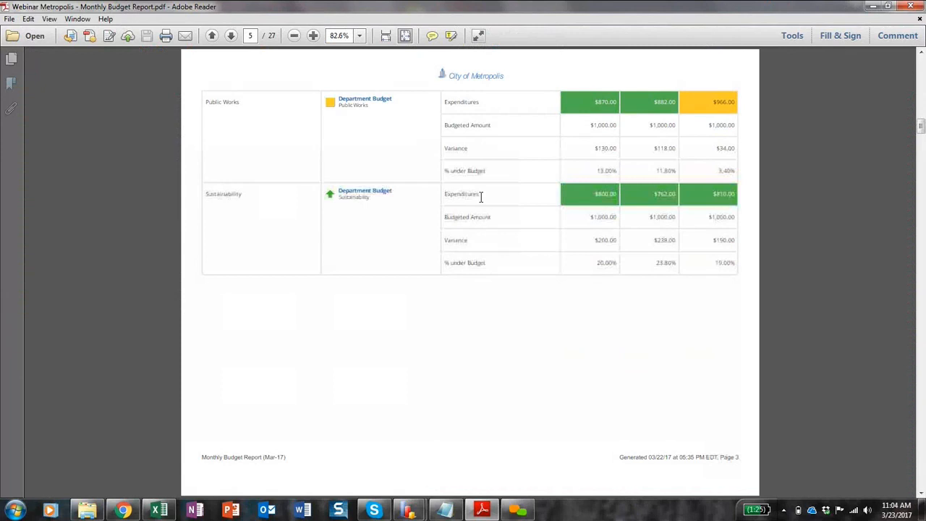
left_click(868, 6)
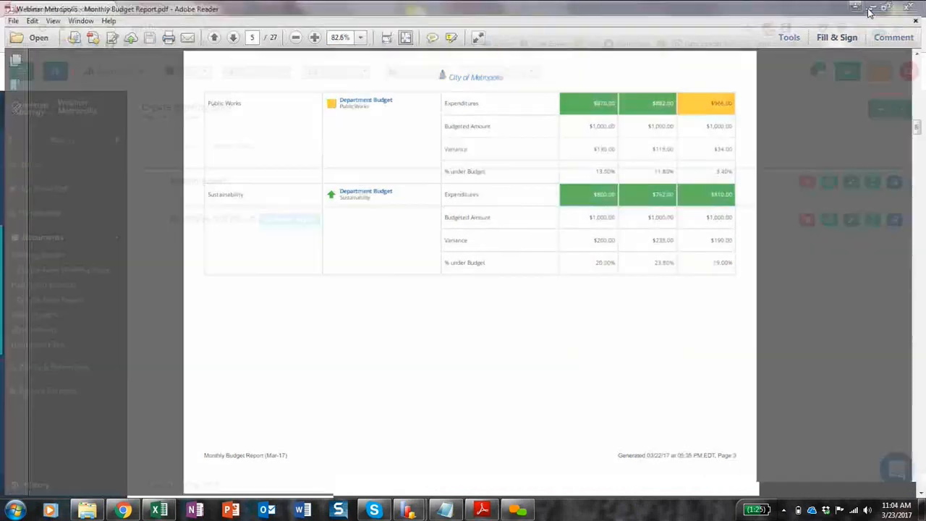
Stop and reset the countdown timer in the browser extension.
left_click(882, 31)
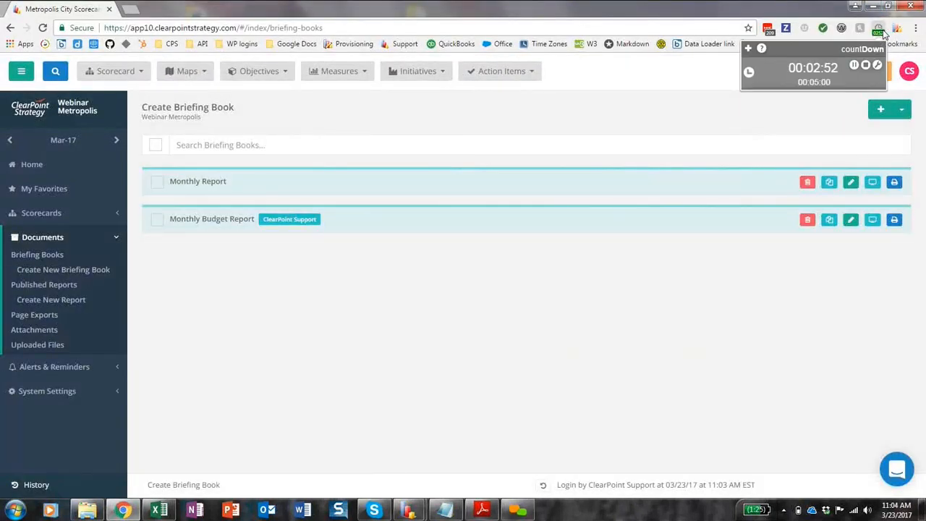
left_click(865, 65)
Reopen the budget report PDF in Adobe Reader to view page 2, close it, and return to the ClearPoint home page.
left_click(482, 510)
key("Page_Up")
key("Page_Up")
key("Page_Up")
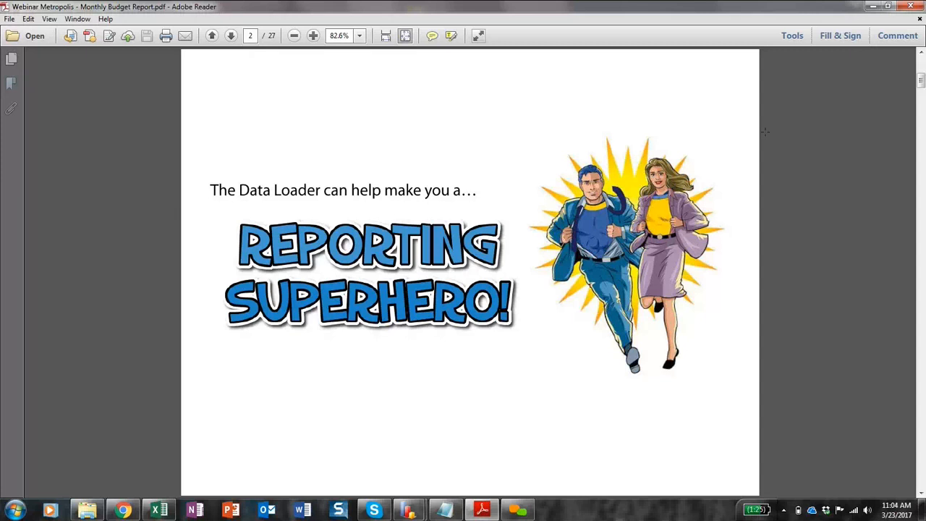
left_click(909, 9)
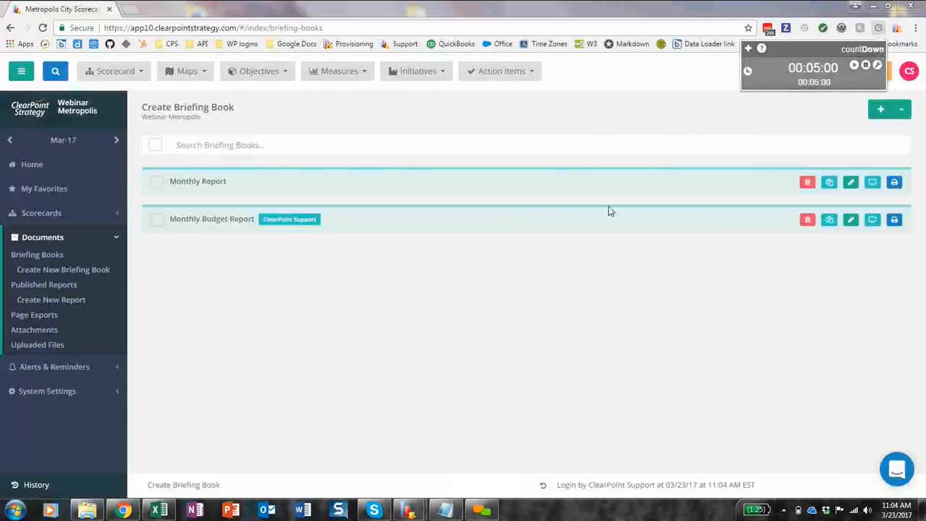
left_click(46, 166)
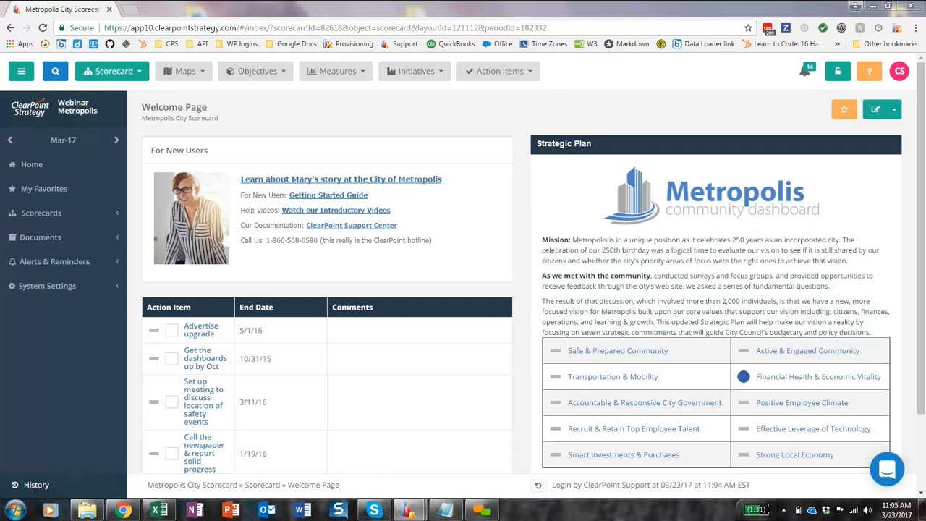
Switch to the Excel budget workbook, maximize it and select the Period header on the Airport sheet.
left_click(167, 512)
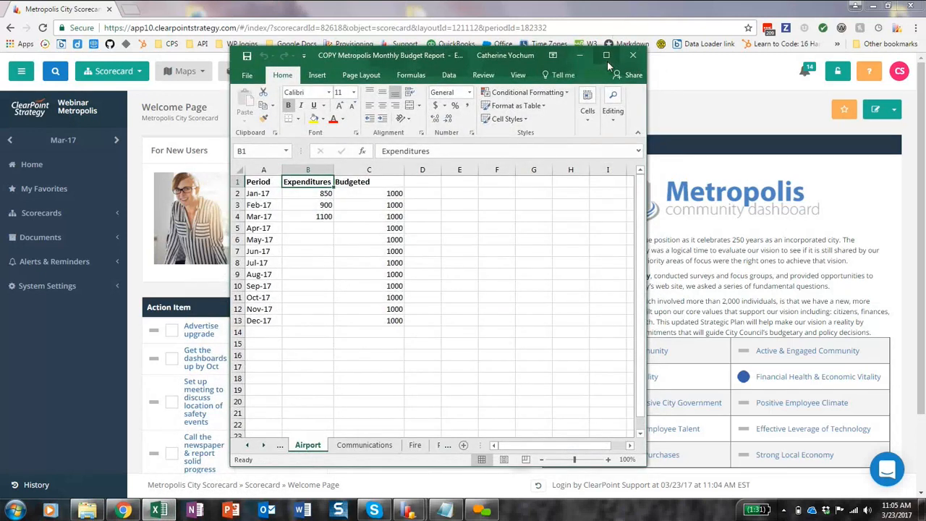
left_click(607, 56)
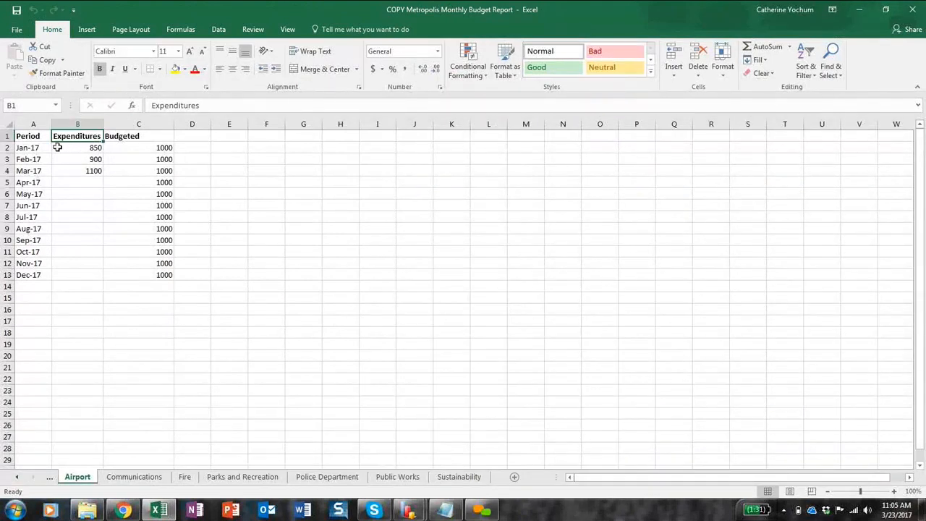
left_click(38, 136)
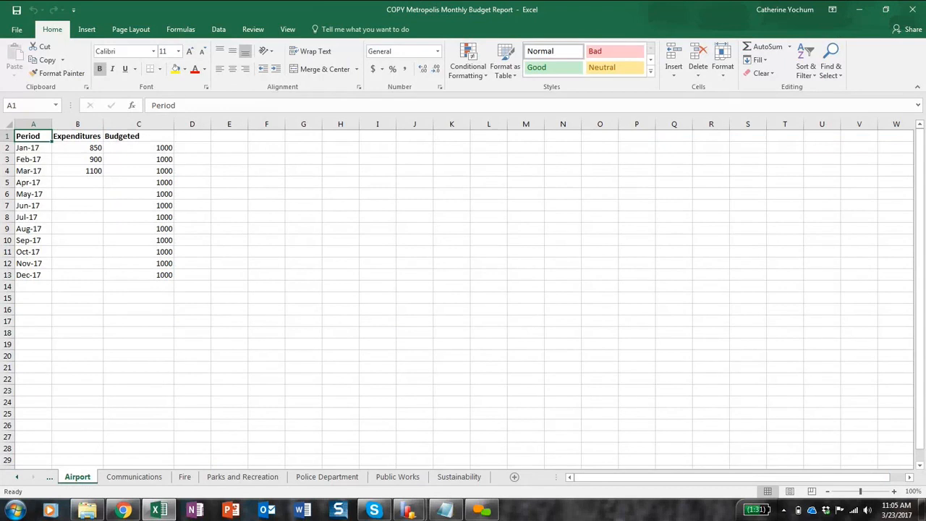
Highlight the Airport sheet's Expenditures and Budgeted columns and the empty columns D to G one after another to examine the layout.
left_click(92, 123)
left_click(125, 123)
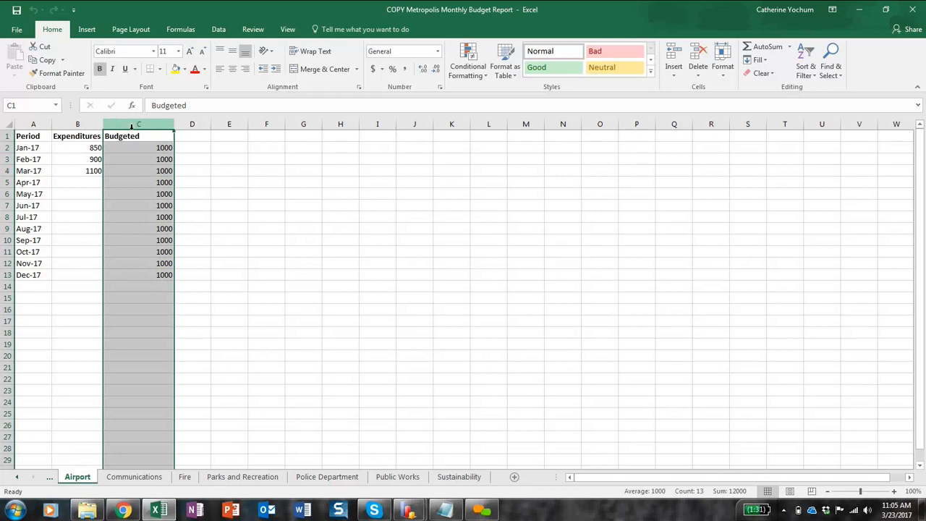
left_click(191, 125)
left_click(225, 123)
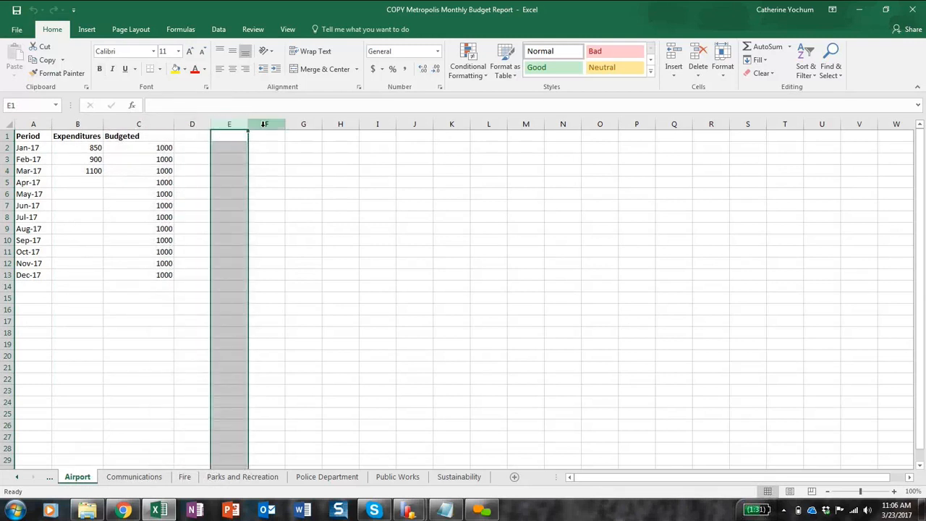
left_click(264, 124)
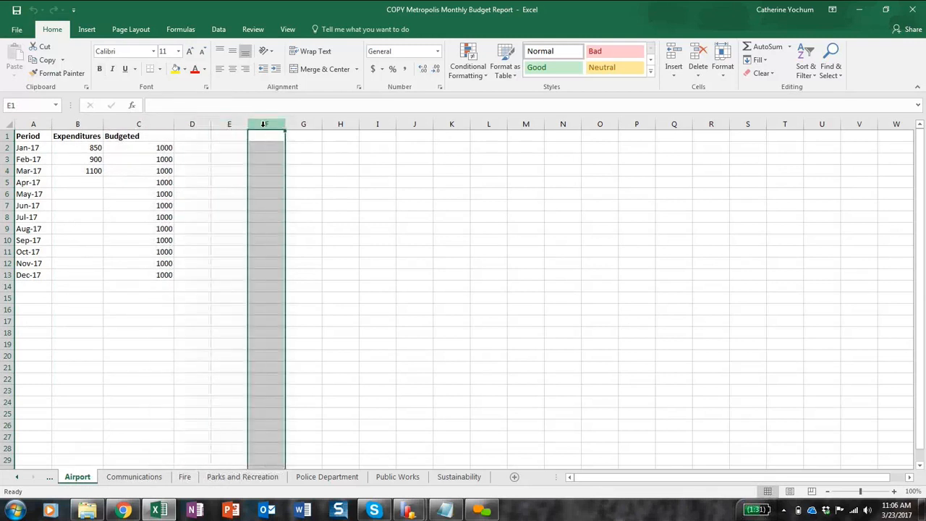
left_click(301, 125)
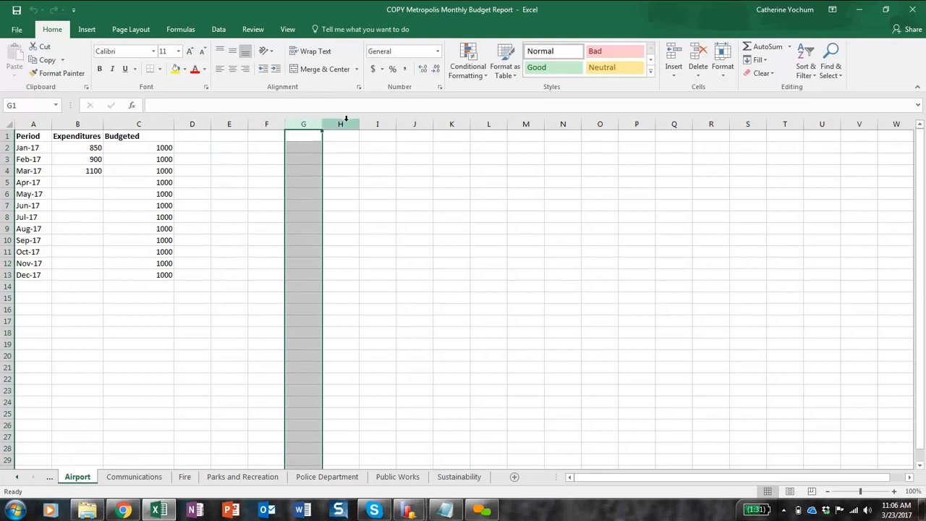
Look through the Communications, Fire, Parks and Recreation and Police Department sheets, and close the workbook.
left_click(152, 478)
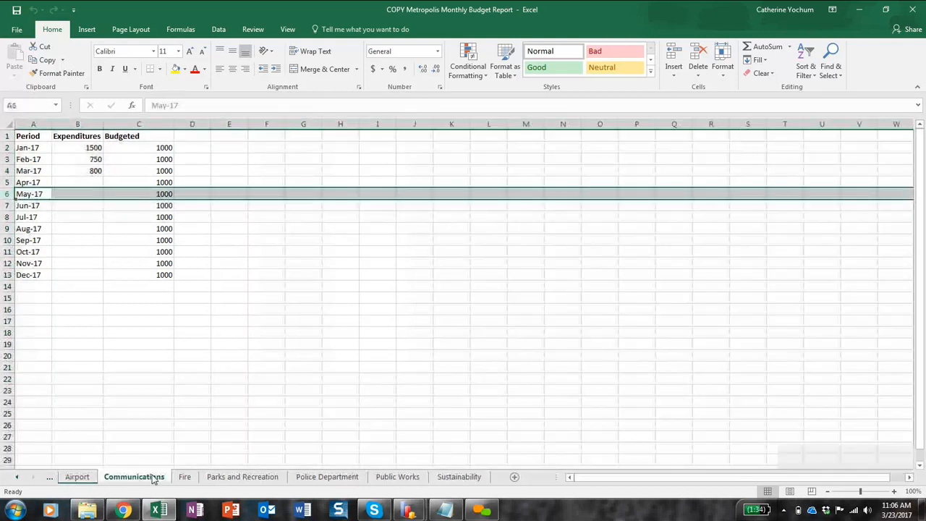
left_click(190, 478)
left_click(230, 478)
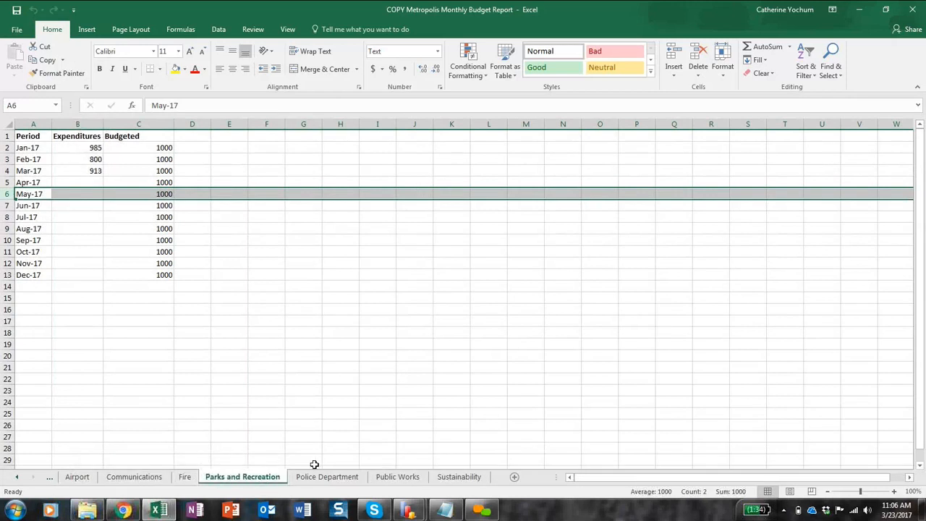
left_click(311, 478)
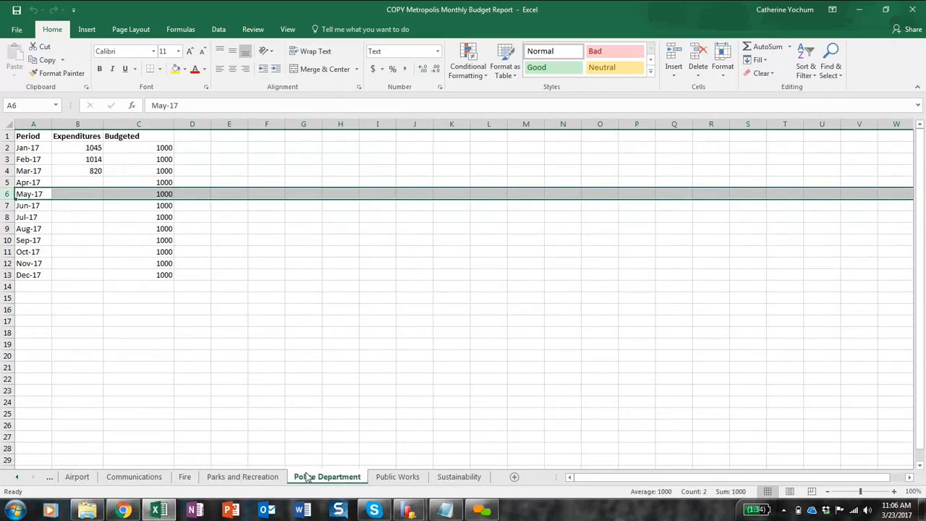
left_click(916, 9)
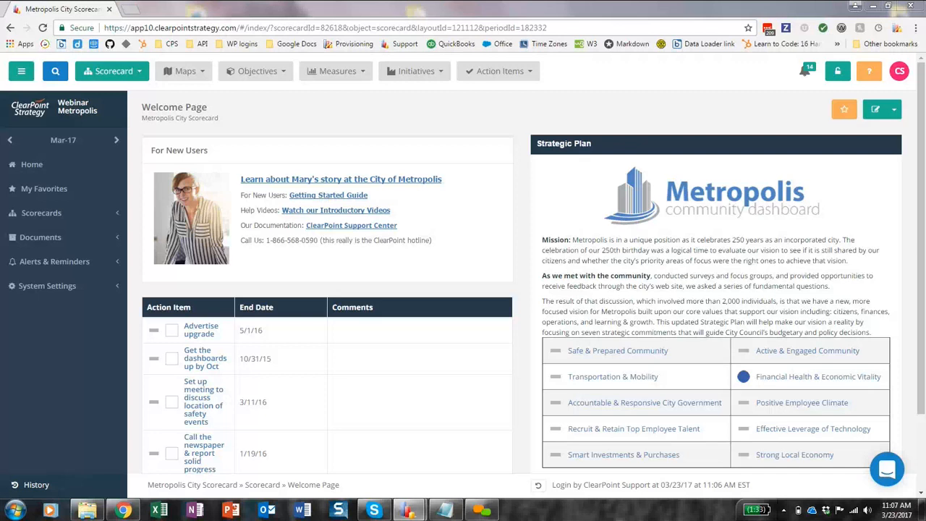
Bring the ClearPoint Data Loader window fully into view and log in with the account password.
left_click_drag(738, 0, 533, 88)
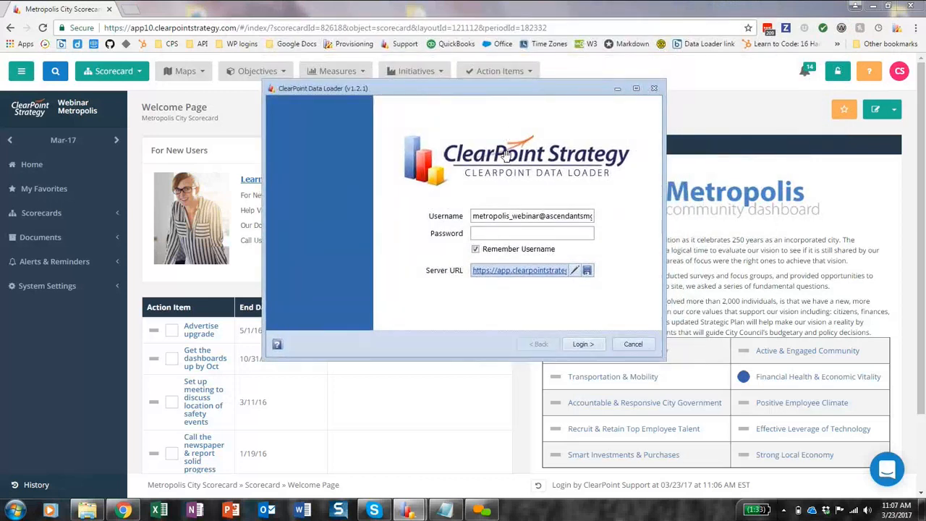
left_click(489, 234)
type("********")
key("Return")
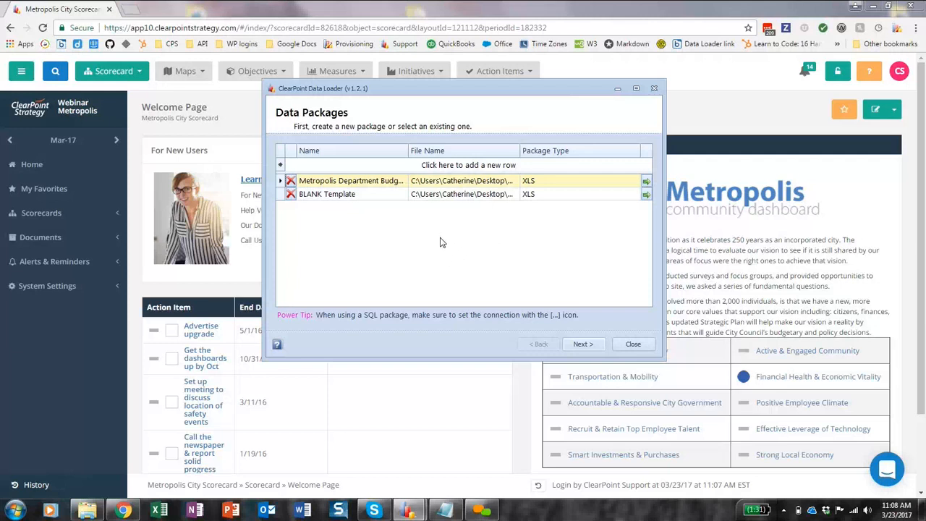
Add a new data package row and name it Budget 2.
left_click(346, 166)
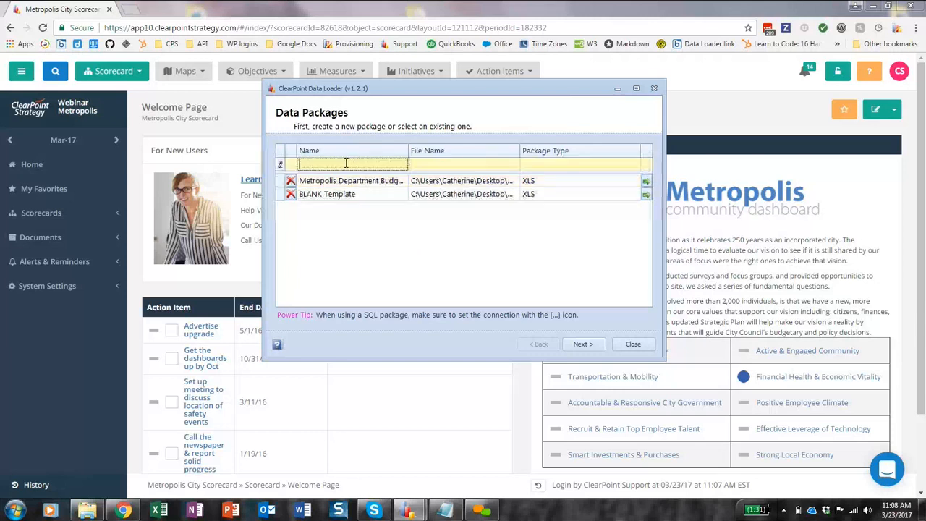
type("Budget 2")
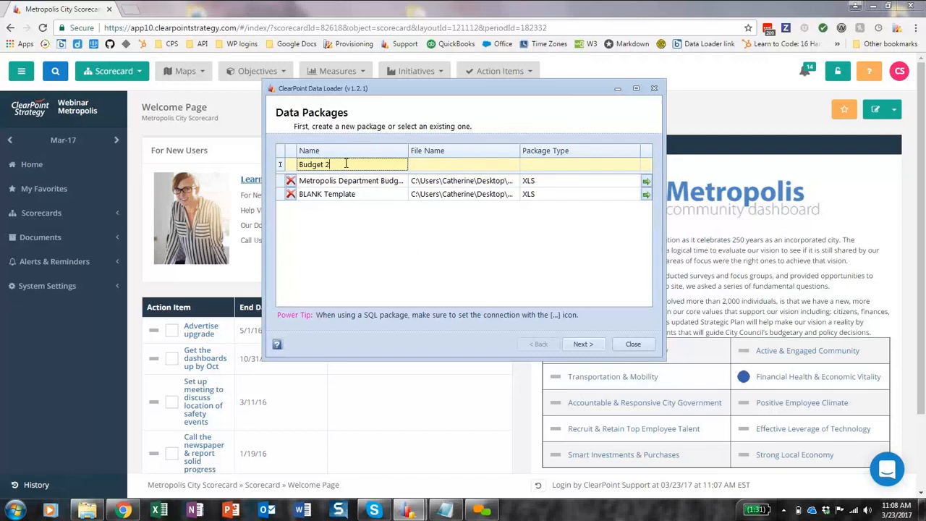
Assign the 17 KB Metropolis Monthly Excel workbook on the Desktop as the Budget 2 package's file and save the row.
left_click(517, 169)
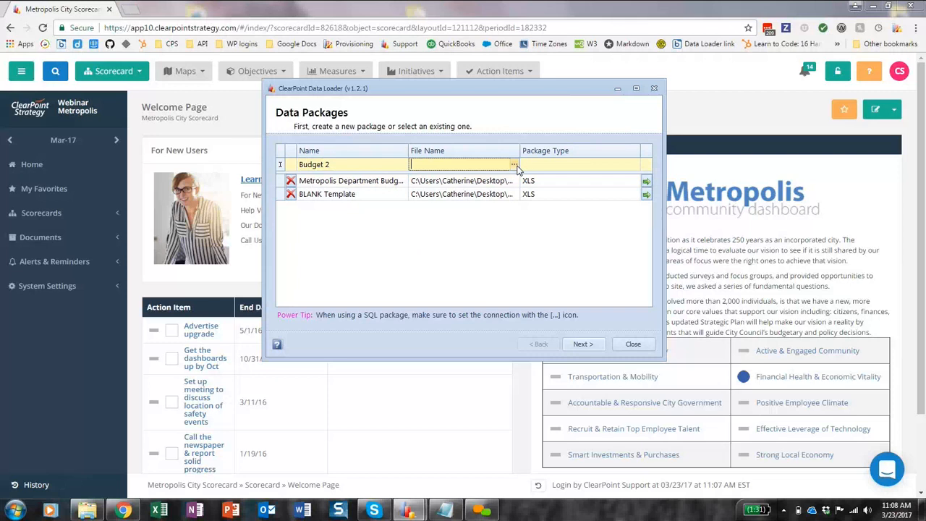
left_click(513, 167)
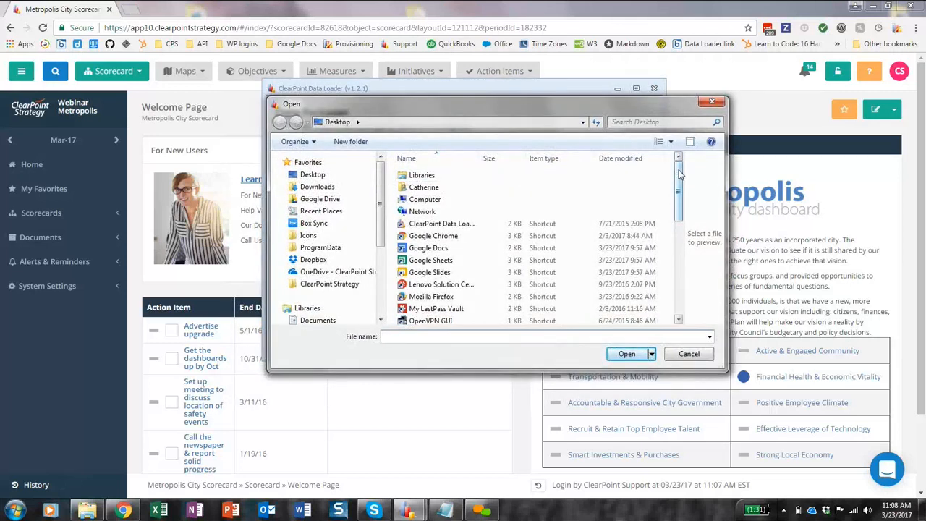
left_click_drag(677, 185, 674, 228)
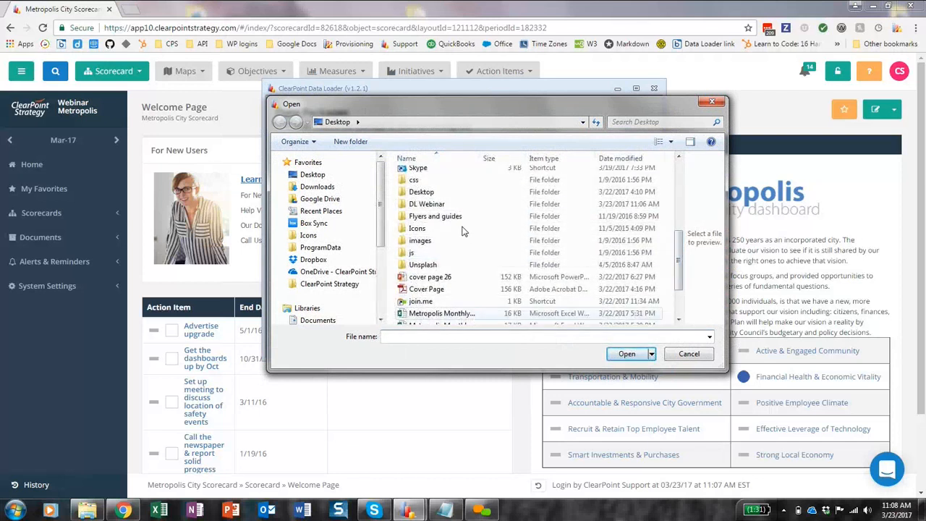
double_click(453, 204)
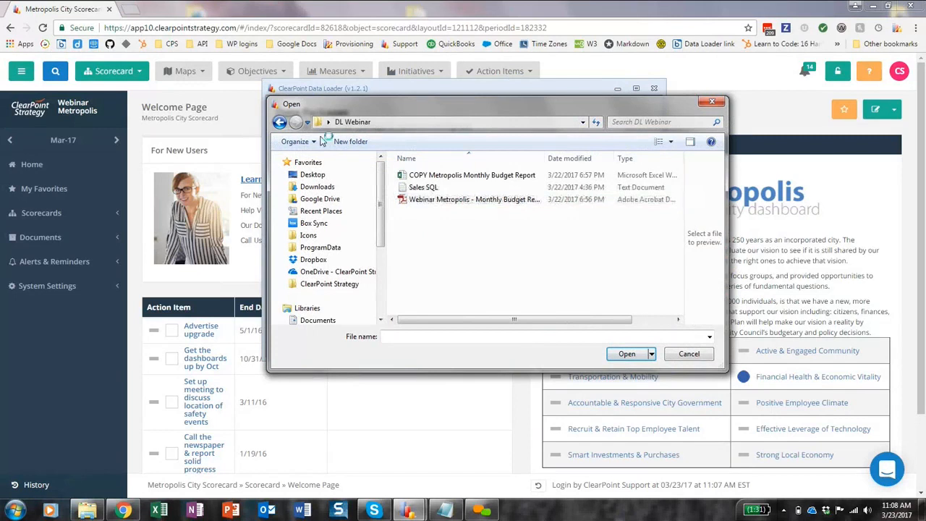
left_click(279, 121)
left_click(678, 321)
left_click(678, 320)
left_click(679, 320)
left_click(678, 321)
left_click(678, 321)
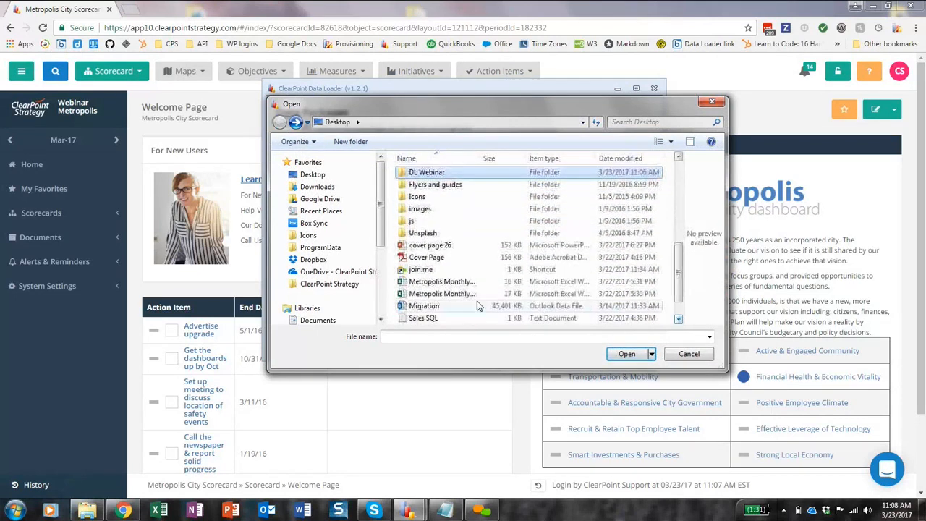
double_click(430, 294)
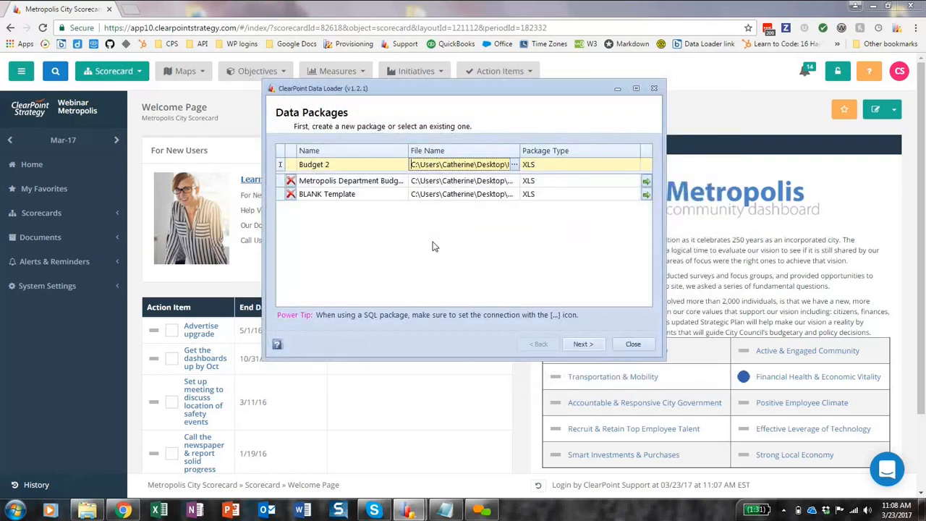
left_click(432, 247)
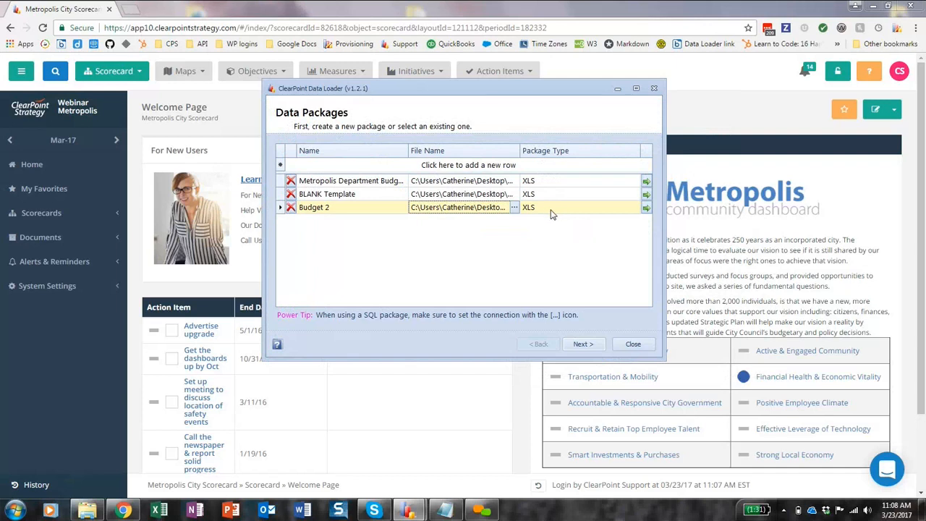
Check the package type choices for Budget 2, keep XLS, and continue to the scorecard selection.
left_click(600, 208)
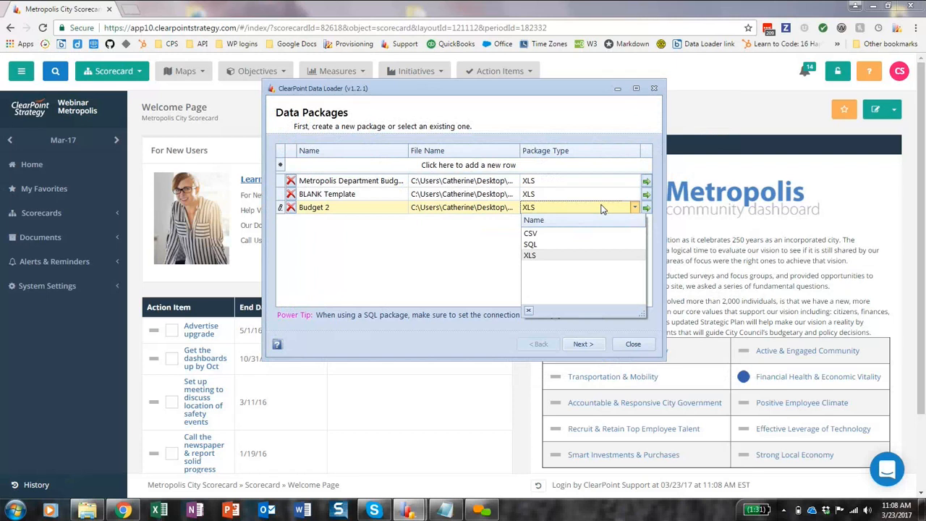
left_click(600, 209)
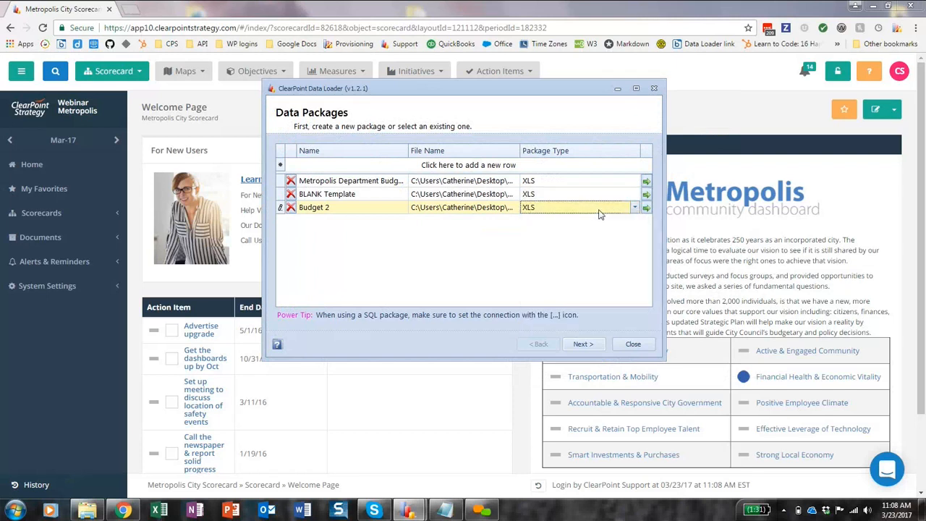
left_click(584, 348)
left_click(583, 345)
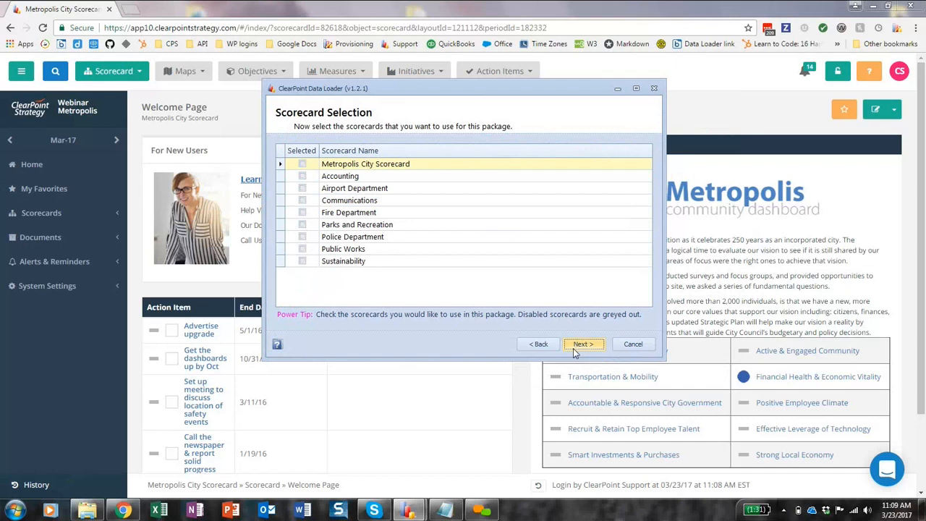
Include every department scorecard from Accounting through Sustainability in the package, leaving out Metropolis City Scorecard, and continue to the mapping definitions.
left_click(302, 176)
left_click(301, 188)
left_click(302, 200)
left_click(301, 212)
left_click(302, 224)
left_click(302, 237)
left_click(302, 248)
left_click(301, 261)
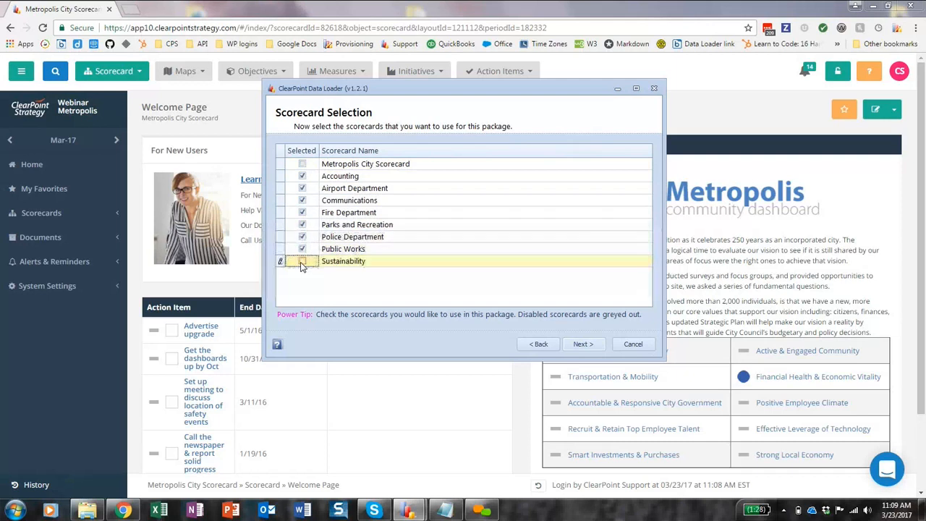
left_click(575, 345)
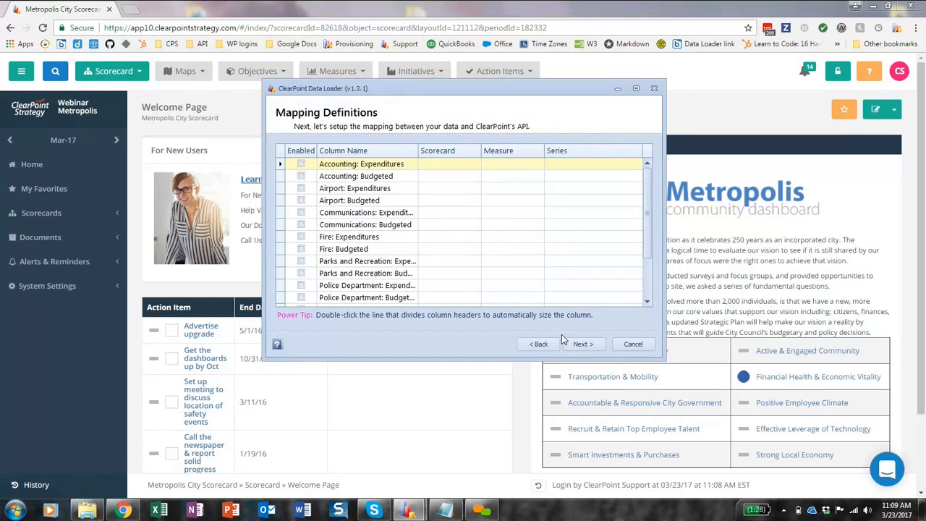
Enable the Accounting: Expenditures column and map it to the Accounting scorecard, Department Budget measure and Expenditures series.
left_click(466, 171)
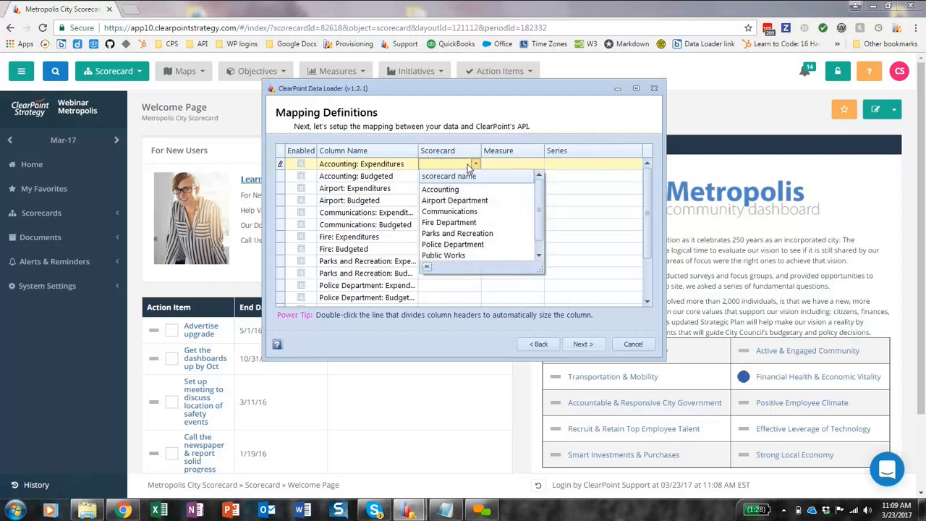
left_click(468, 167)
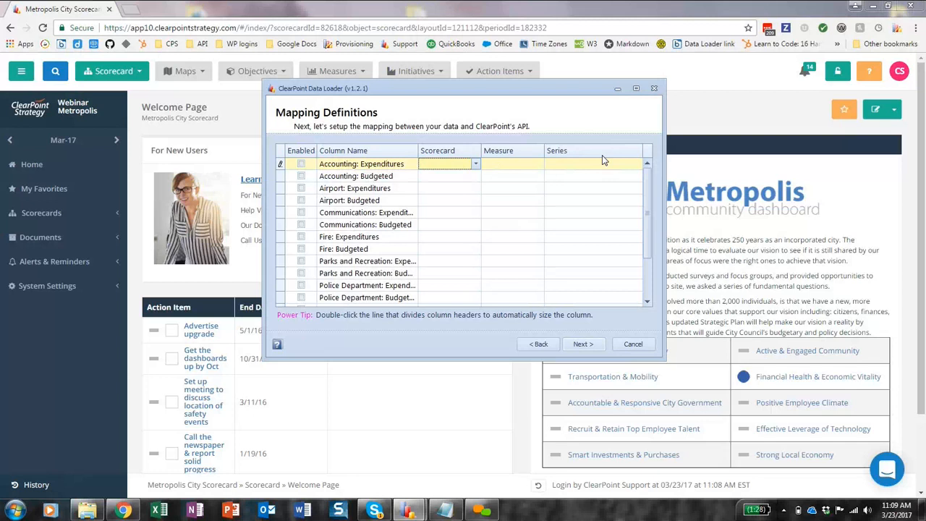
left_click(302, 165)
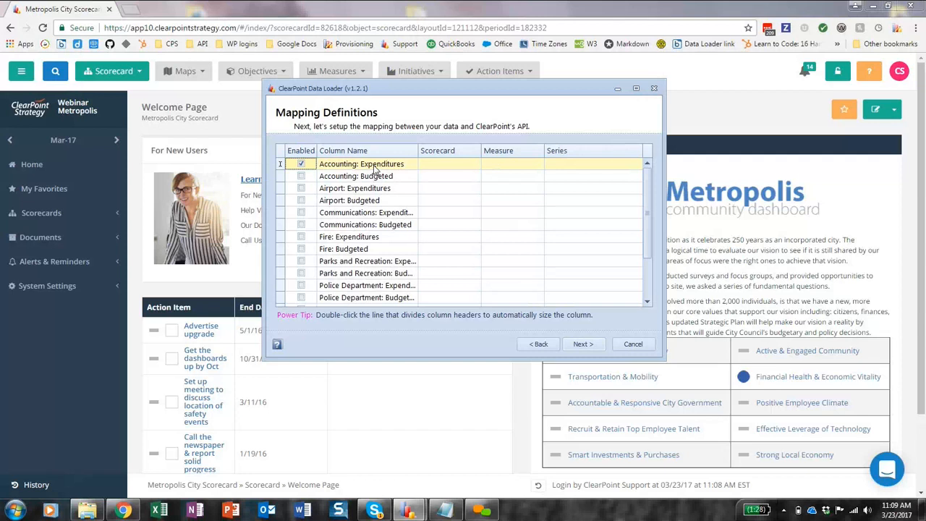
left_click(432, 165)
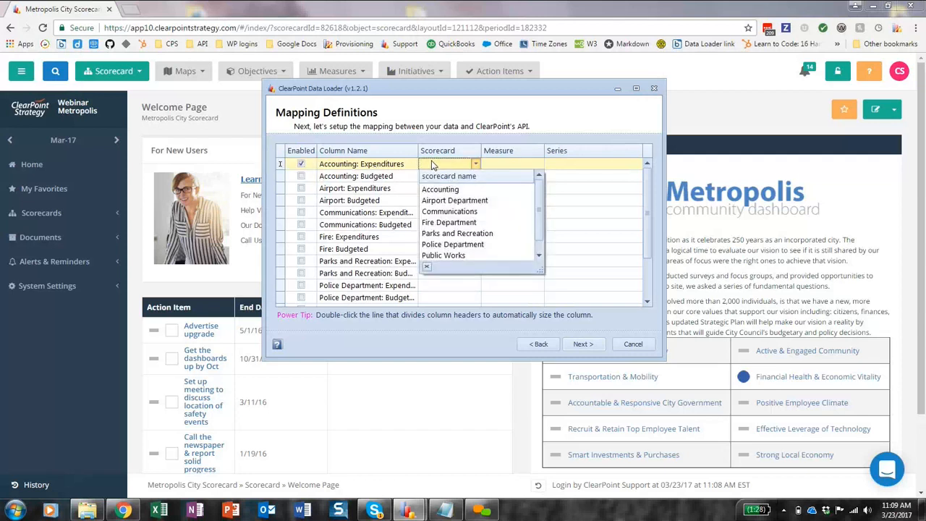
left_click(458, 191)
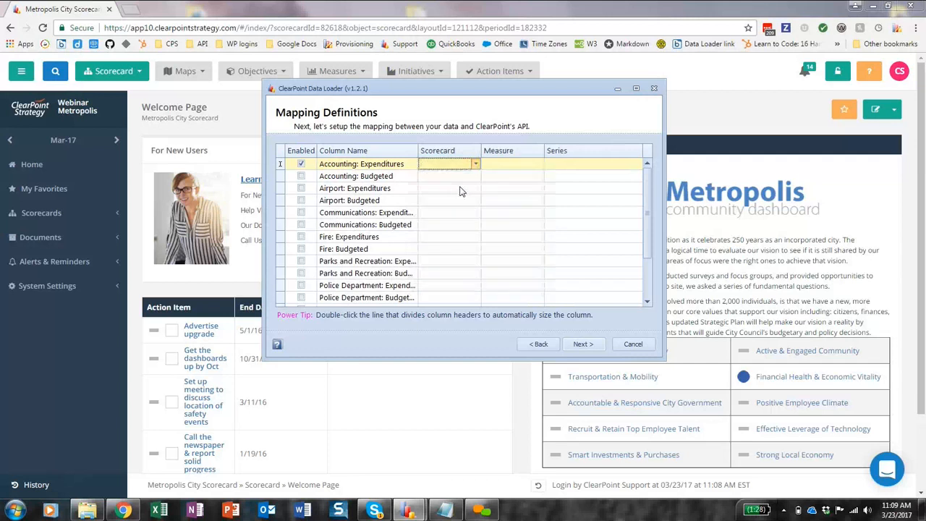
left_click(499, 167)
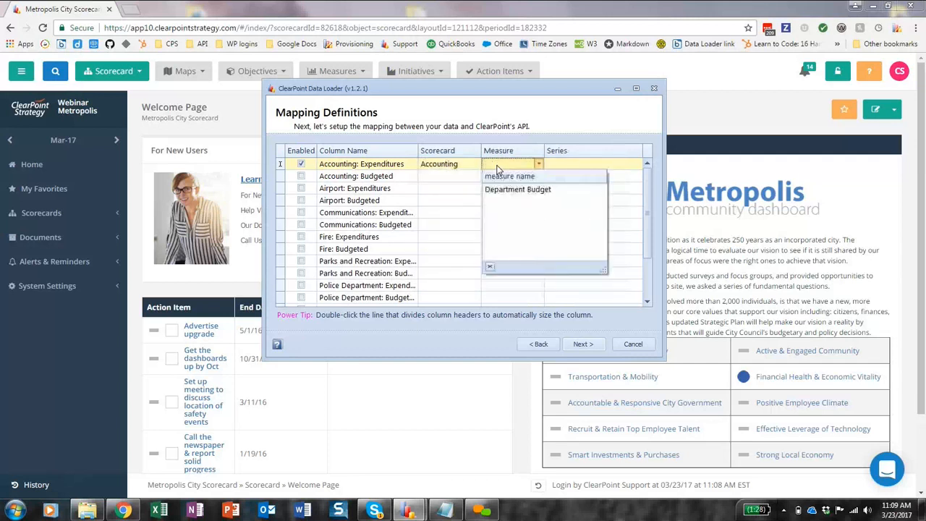
left_click(514, 190)
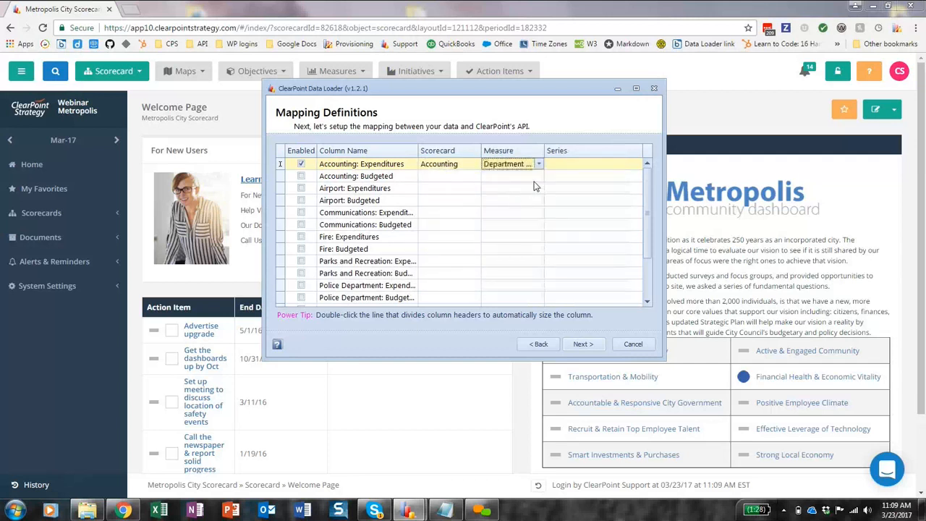
left_click(570, 164)
left_click(585, 188)
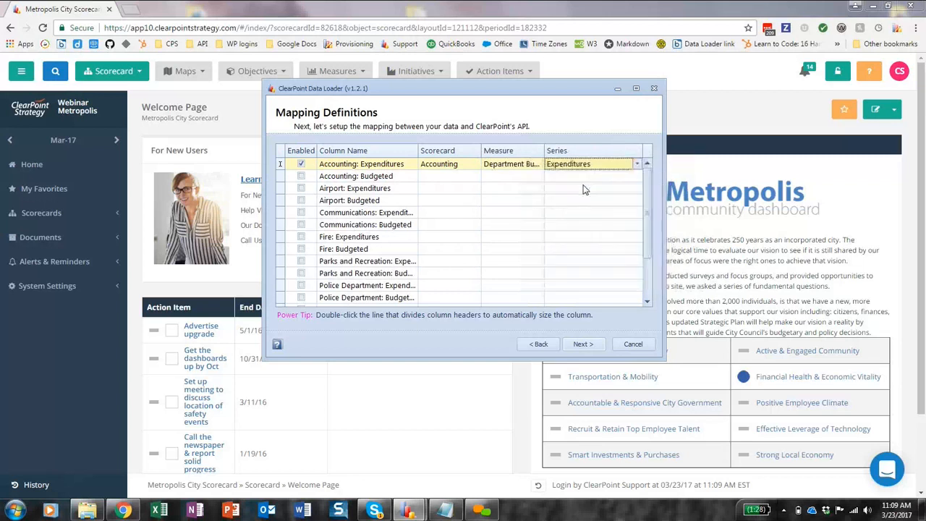
Enable the Accounting: Budgeted column and map it to the Accounting scorecard, Department Budget measure and Budgeted Amount series.
left_click(301, 175)
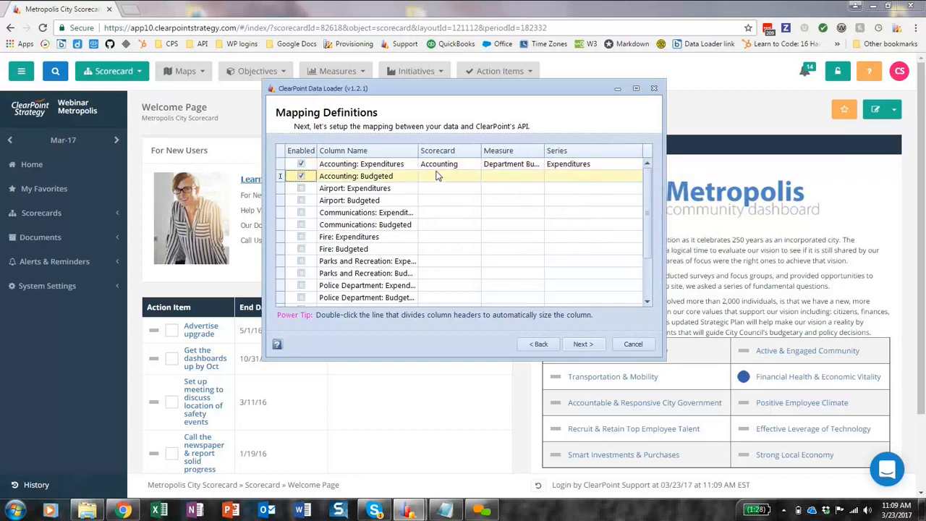
left_click(437, 176)
left_click(446, 201)
left_click(501, 176)
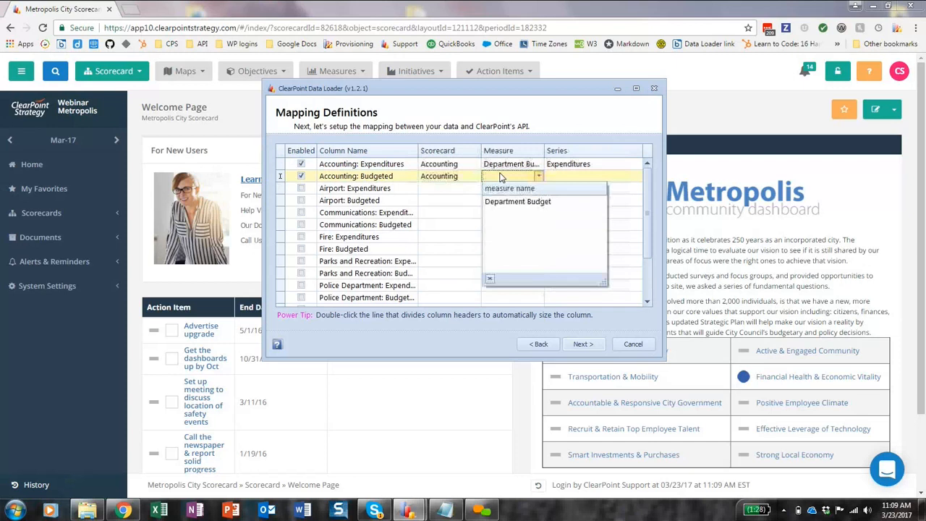
left_click(506, 201)
left_click(559, 177)
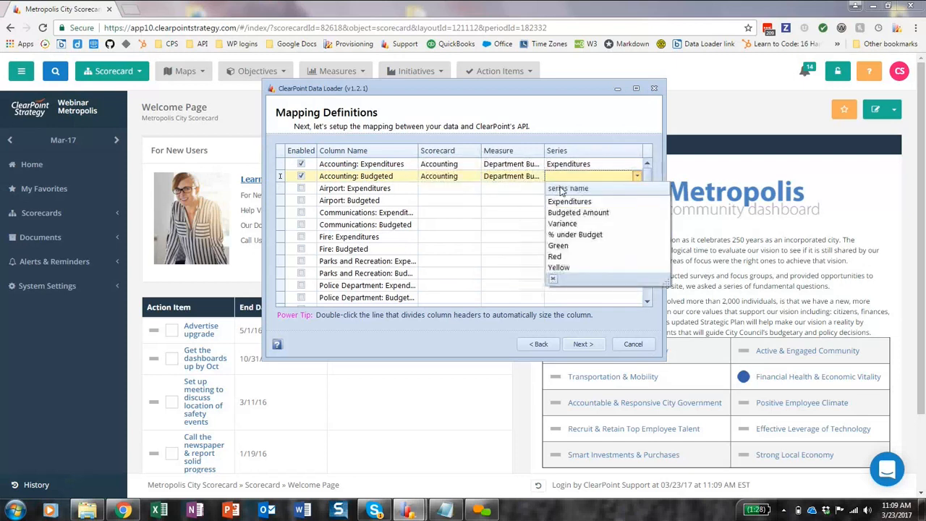
left_click(578, 212)
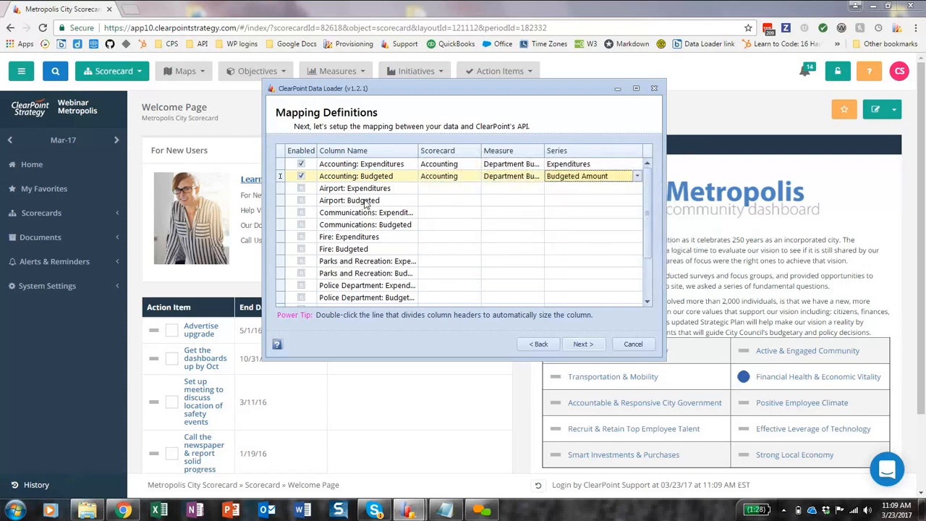
Enable the Airport: Expenditures column and map it to the Airport Department scorecard, Department Budget measure and Expenditures series.
left_click(301, 189)
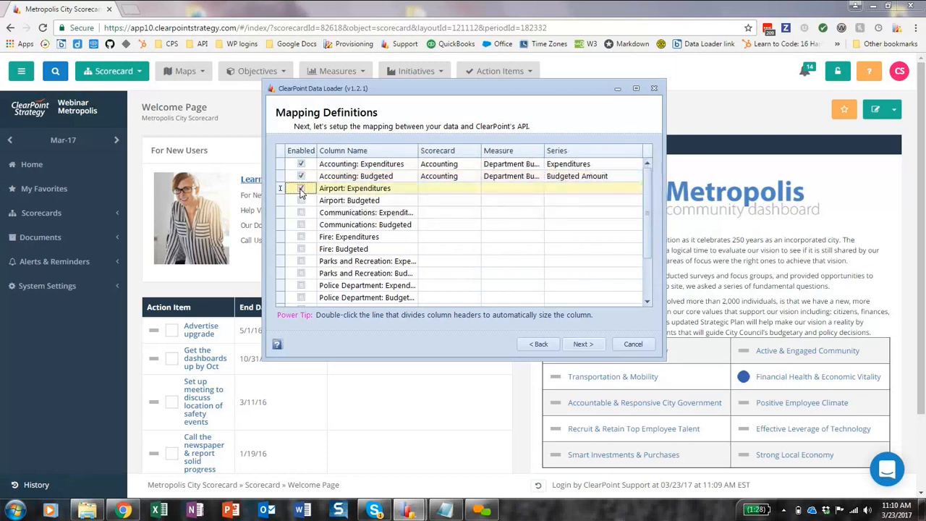
left_click(429, 194)
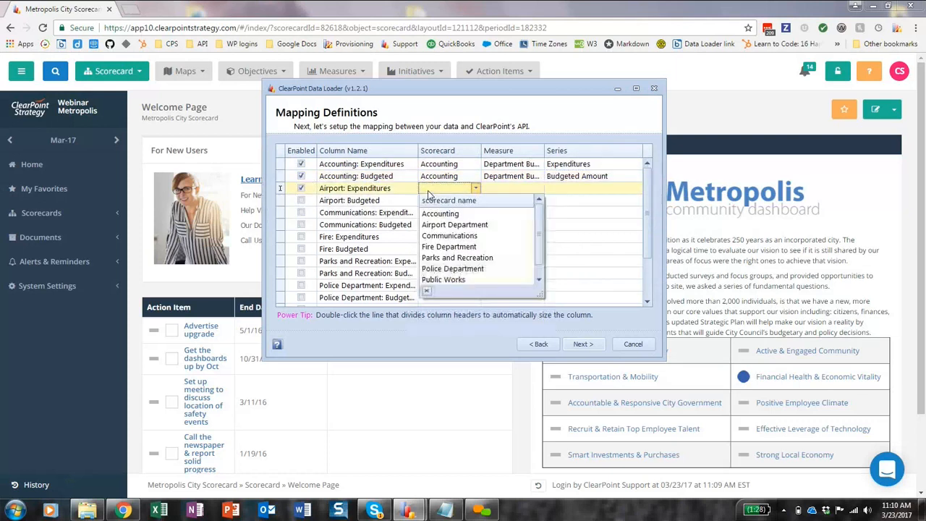
left_click(458, 226)
left_click(515, 190)
scroll(525, 239, "down", 1)
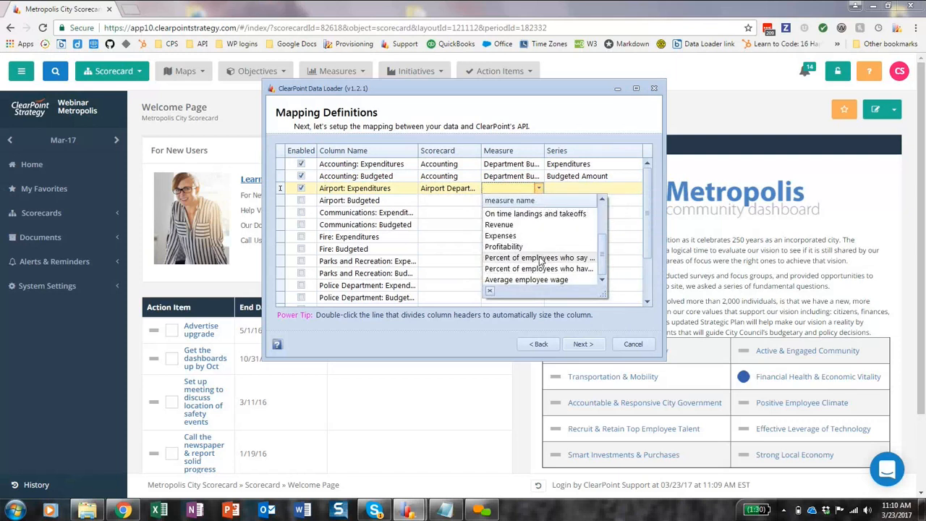
scroll(541, 262, "up", 2)
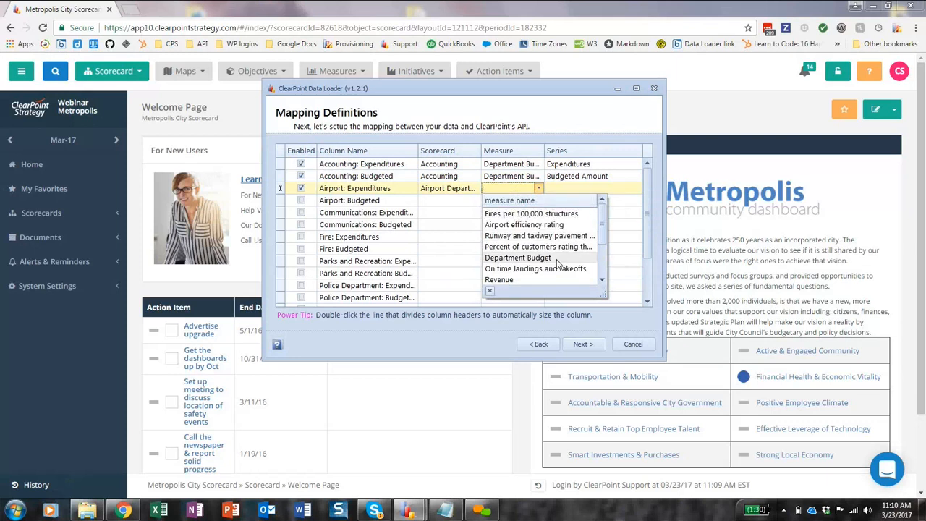
left_click(560, 253)
left_click(582, 190)
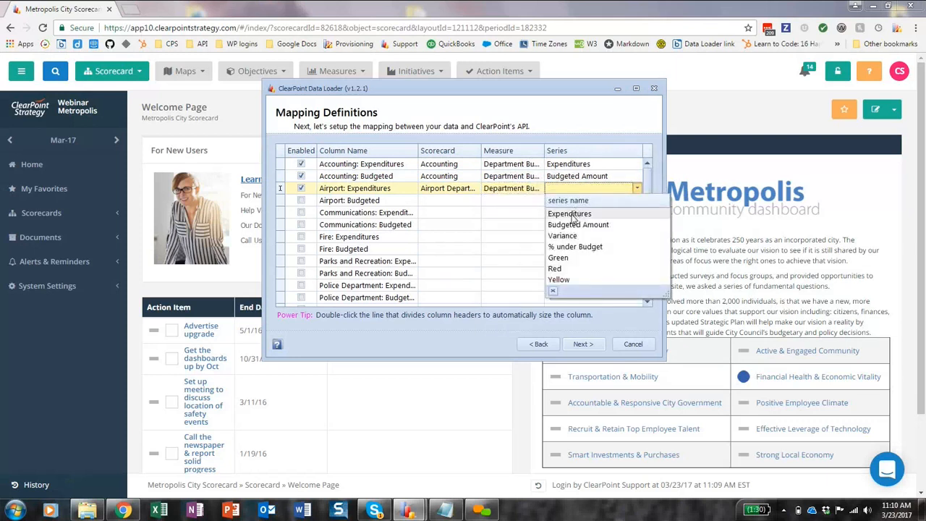
left_click(573, 211)
Enable the Airport: Budgeted column and map it to the Airport Department scorecard, Department Budget measure and Budgeted Amount series.
left_click(301, 200)
left_click(437, 200)
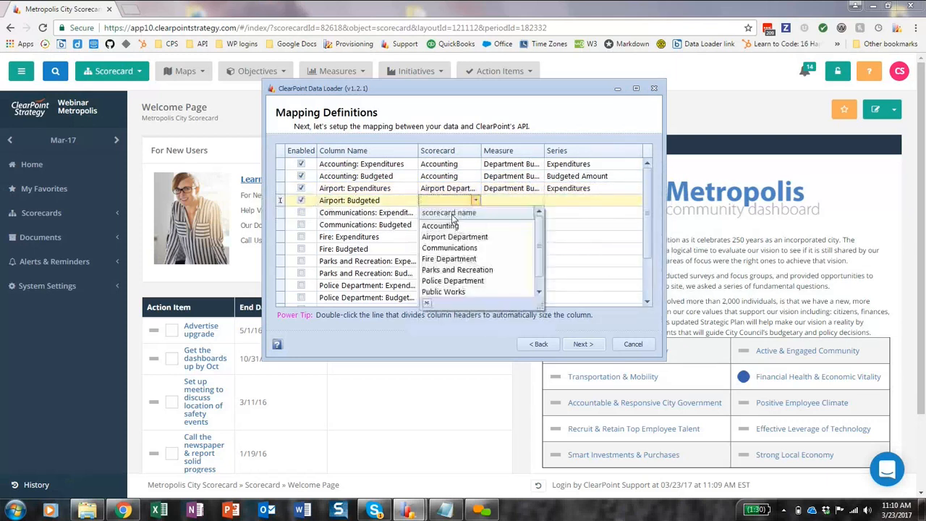
left_click(454, 238)
left_click(504, 199)
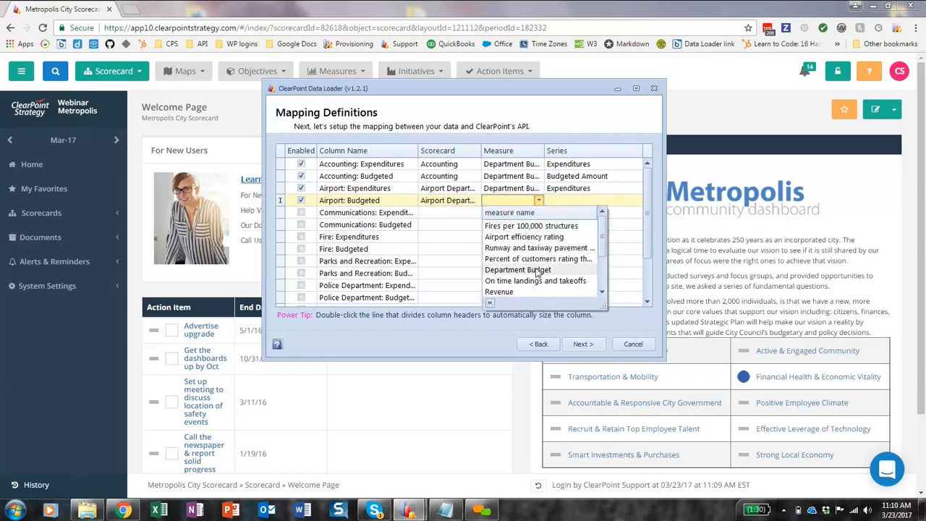
left_click(536, 270)
left_click(567, 200)
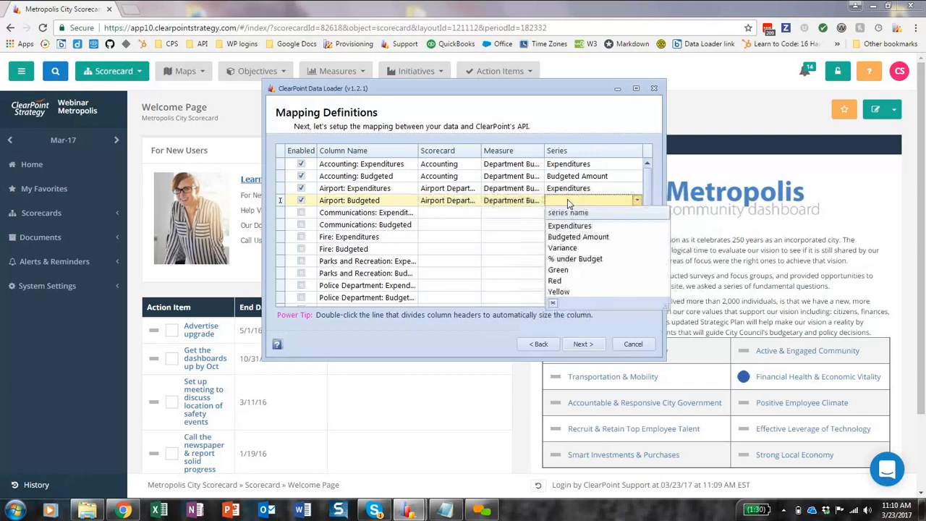
left_click(596, 238)
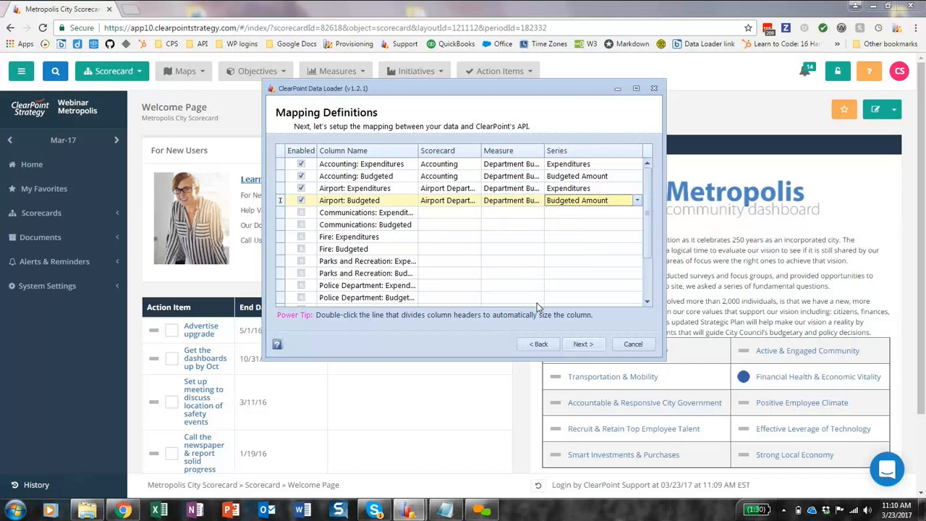
Preview the mapped Accounting and Airport data for upload and continue to the package schedules.
left_click(574, 342)
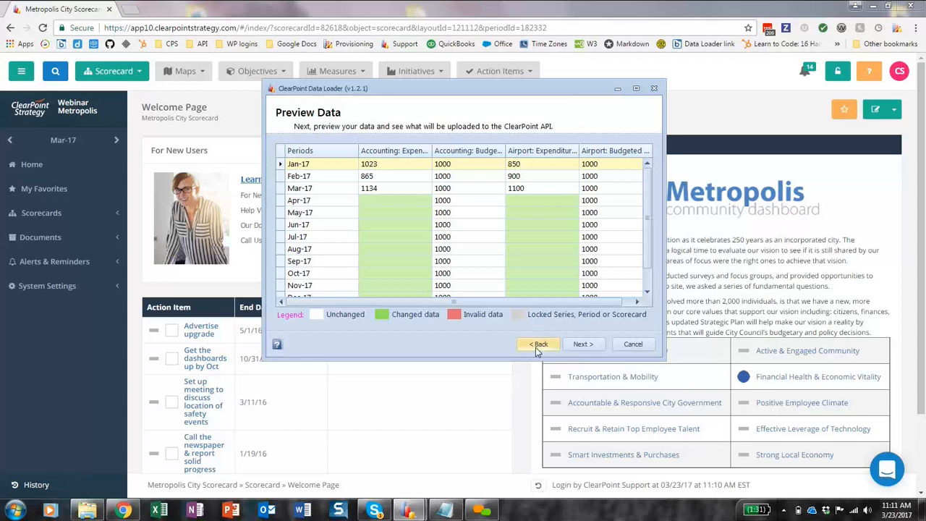
left_click(582, 344)
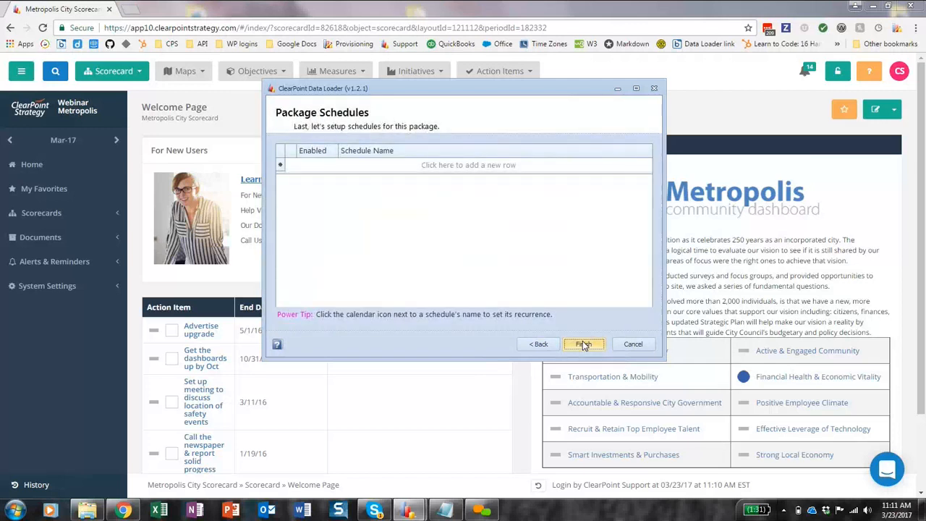
left_click(583, 341)
Add an enabled package schedule named Test and open its recurrence settings.
left_click(316, 166)
left_click(383, 164)
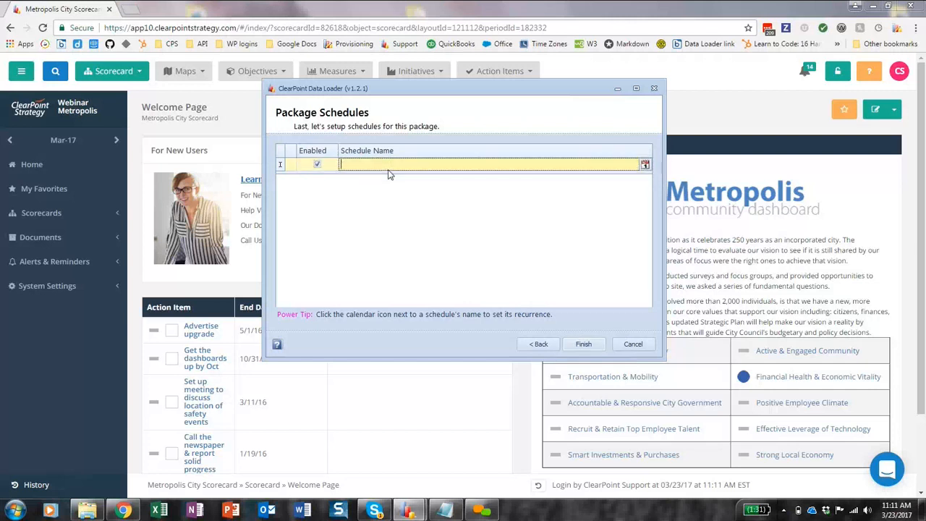
type("Test")
left_click(645, 165)
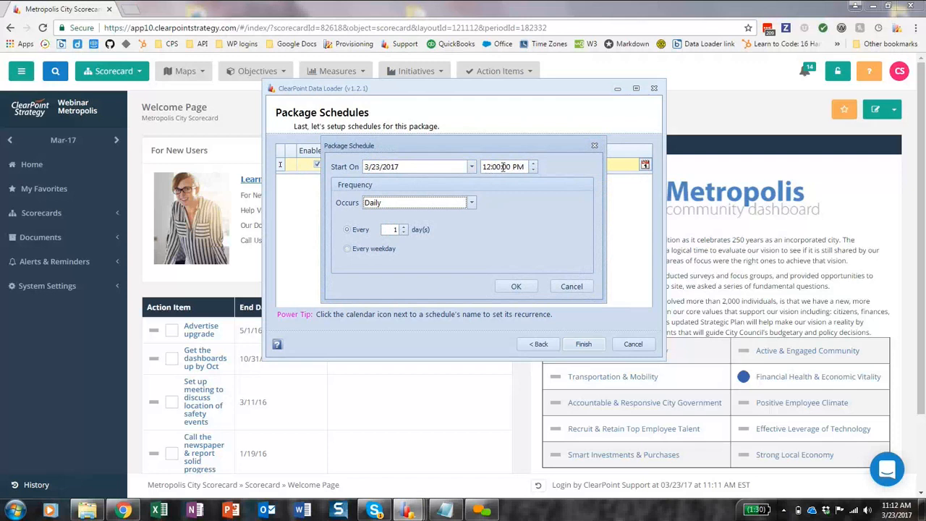
Set the Test schedule to recur every 2 weeks on Friday instead of Monday, starting at 5:00 PM.
left_click(425, 206)
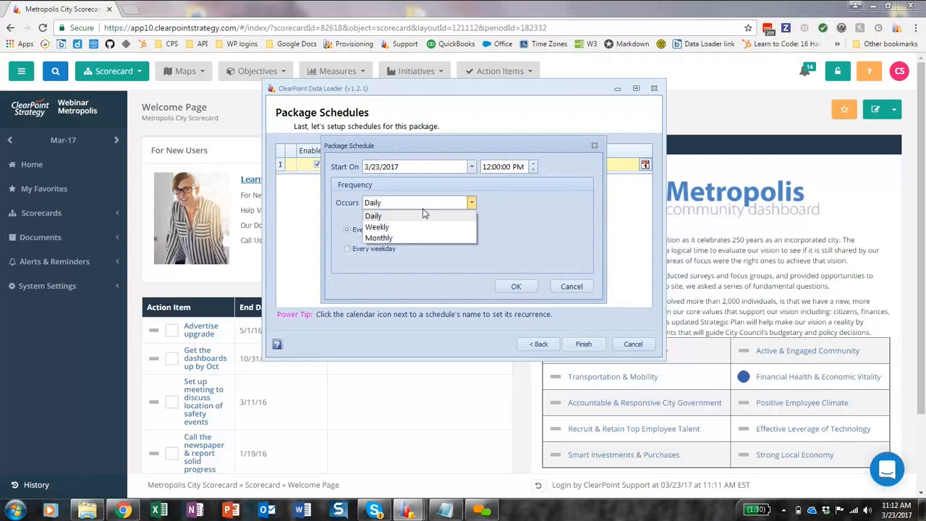
left_click(410, 227)
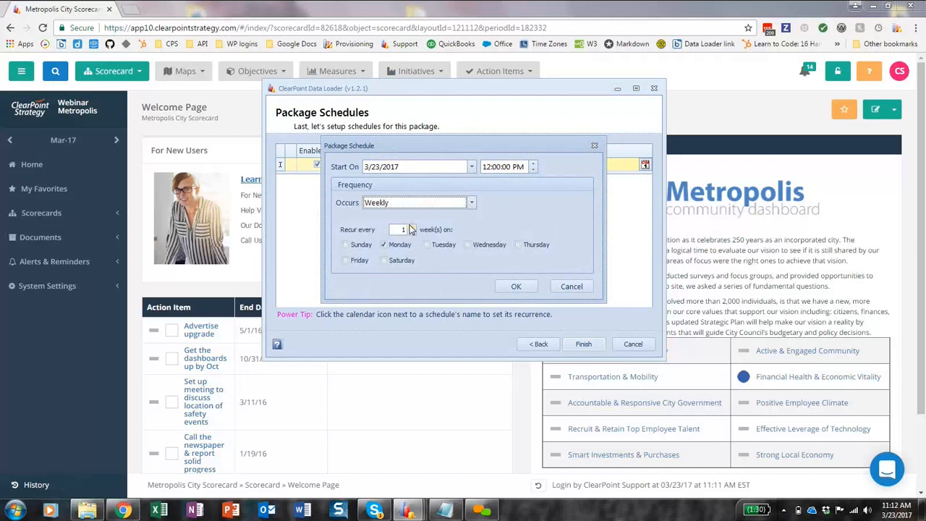
left_click(412, 228)
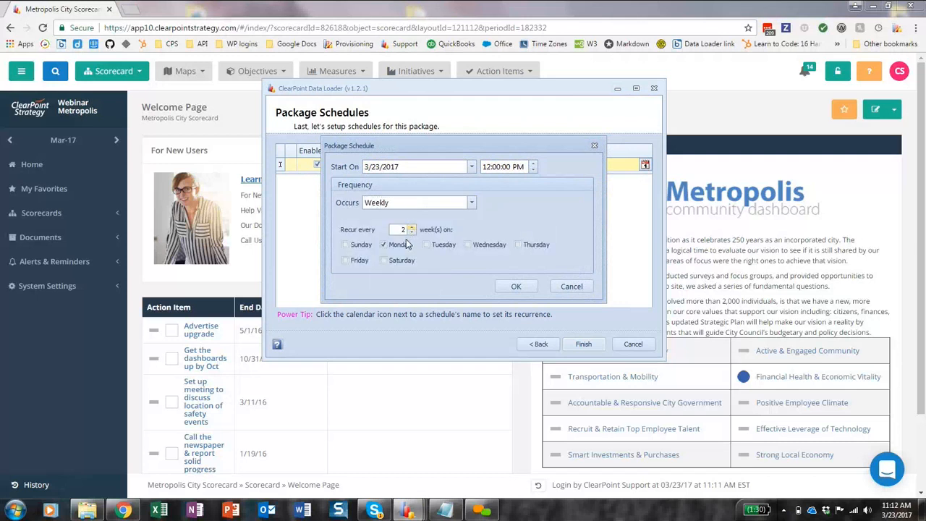
left_click(403, 247)
left_click(351, 260)
left_click(485, 167)
type("3")
Make the Test schedule monthly on the second Monday of every month at 8:00 AM and save the recurrence.
left_click(427, 202)
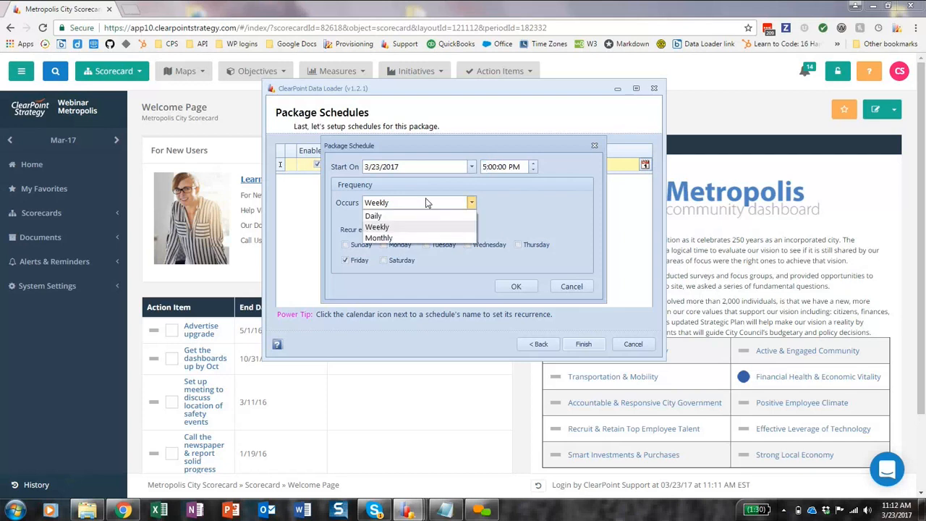
left_click(415, 239)
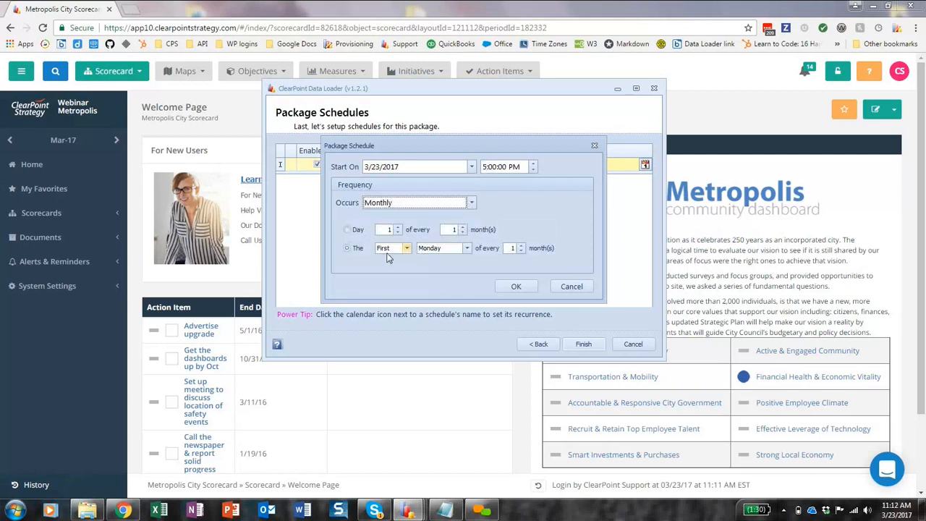
left_click(401, 250)
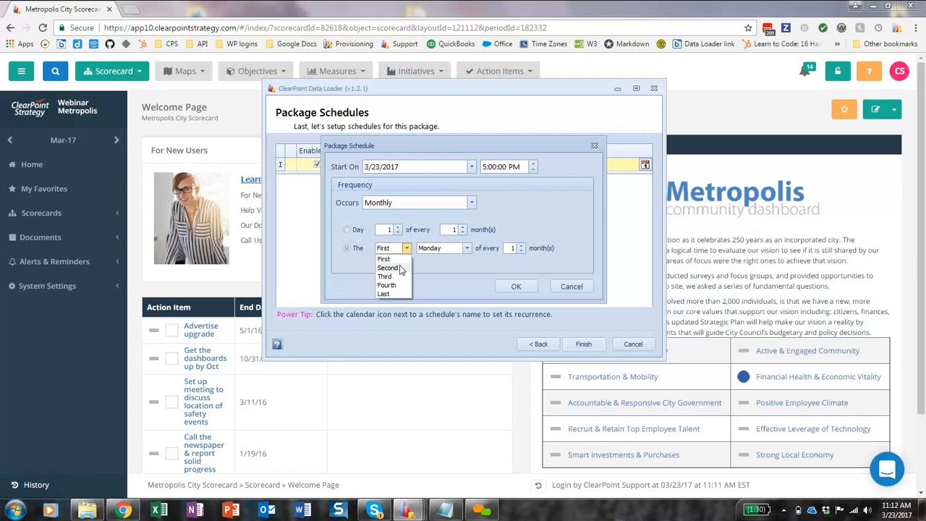
left_click(400, 268)
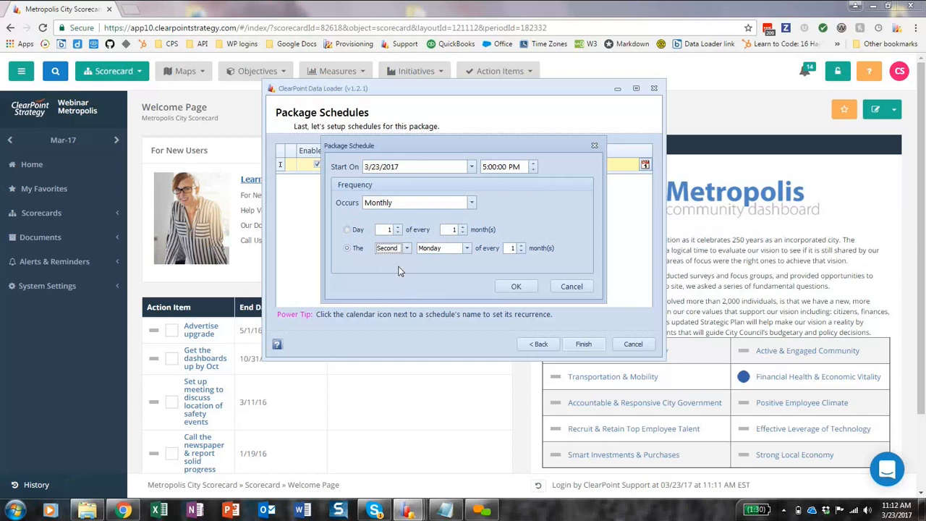
left_click(487, 167)
type("8")
left_click(514, 168)
type("a")
left_click_drag(572, 150, 579, 150)
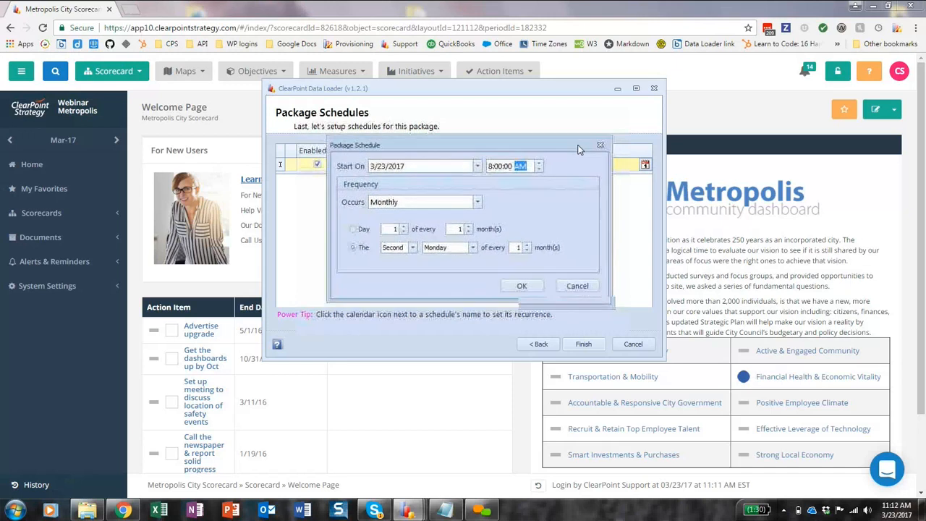
left_click(522, 286)
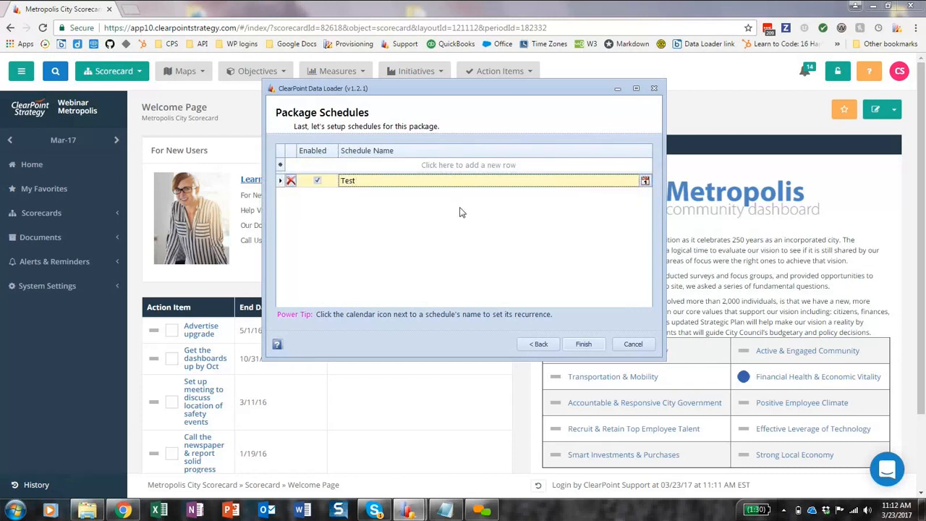
Finish the package setup, run the Budget 2 package and acknowledge the upload message.
left_click(587, 346)
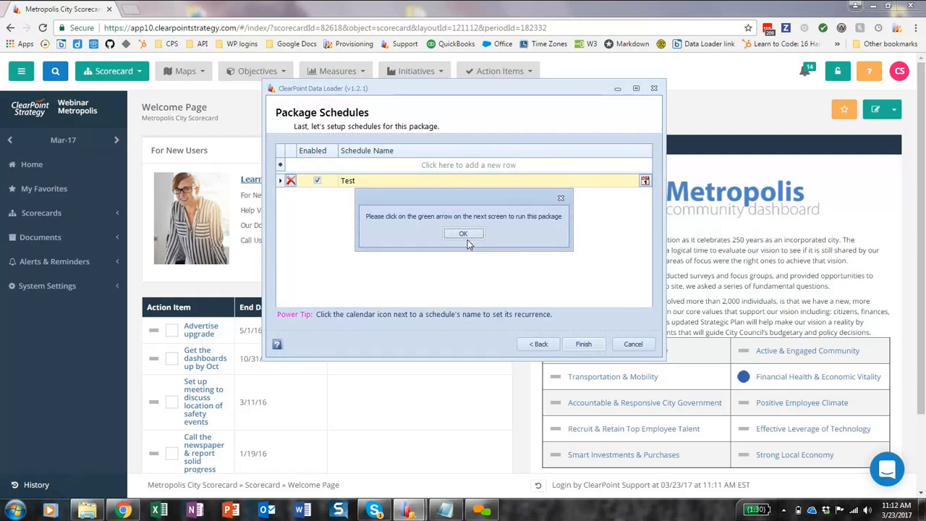
left_click(464, 233)
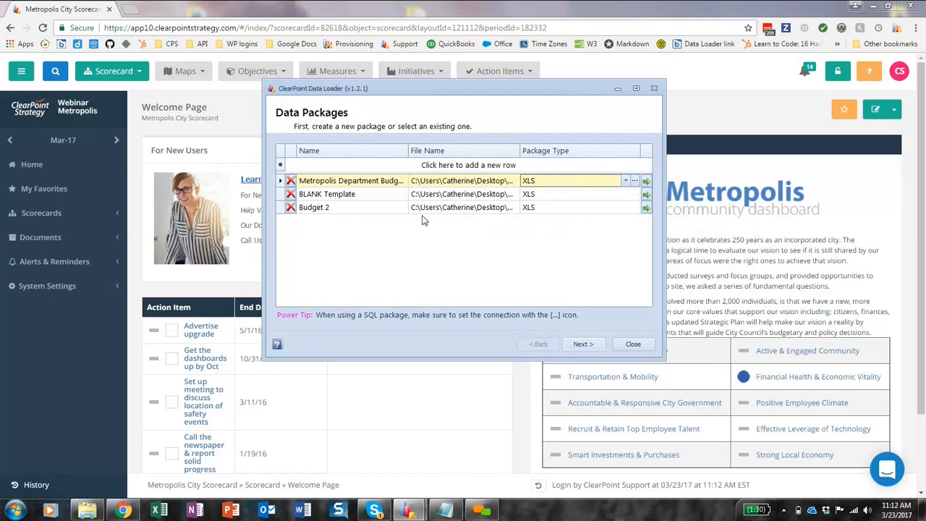
left_click(352, 208)
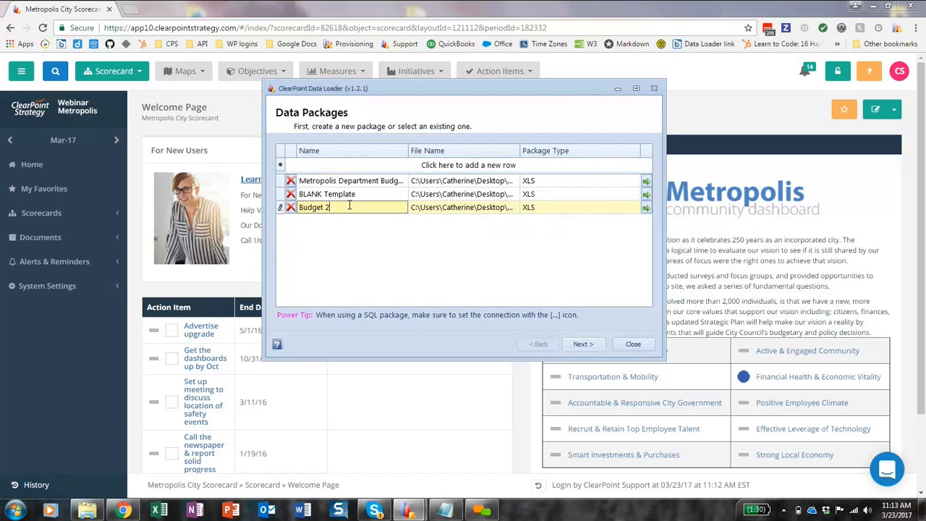
left_click(646, 208)
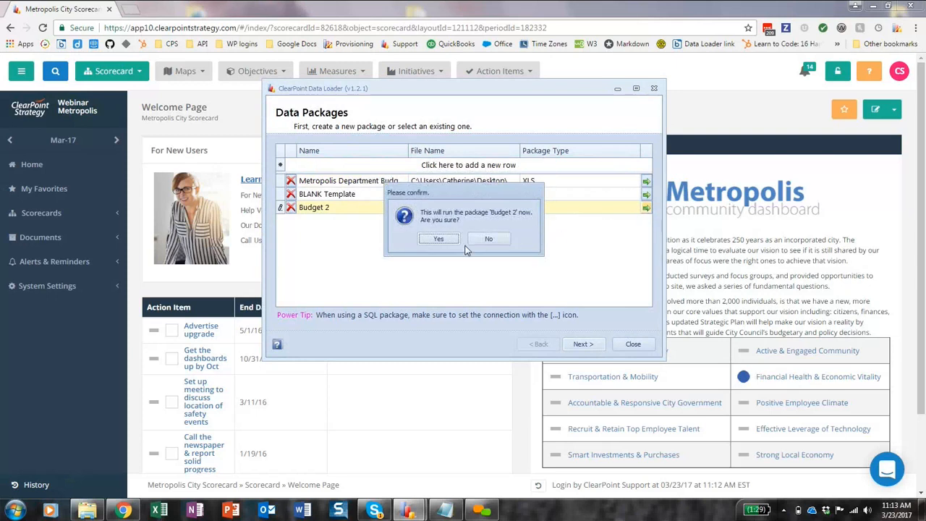
left_click(430, 239)
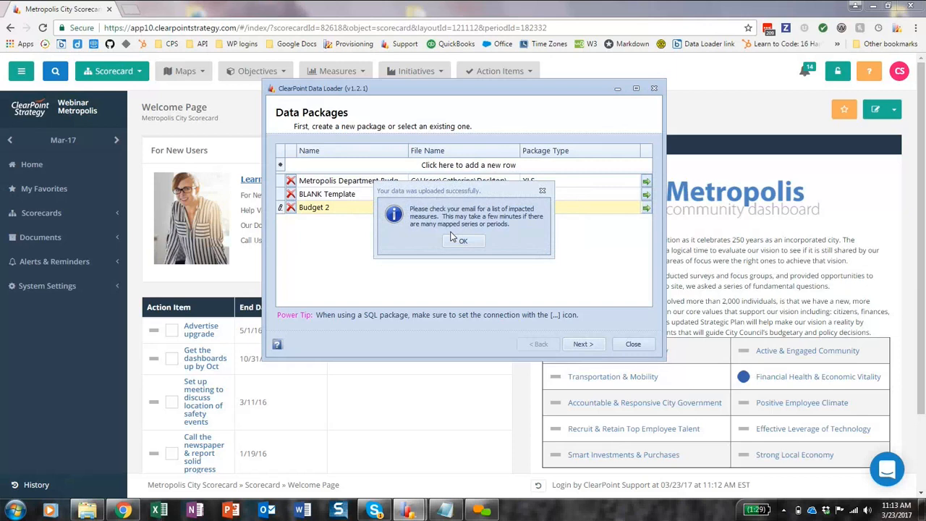
left_click(461, 241)
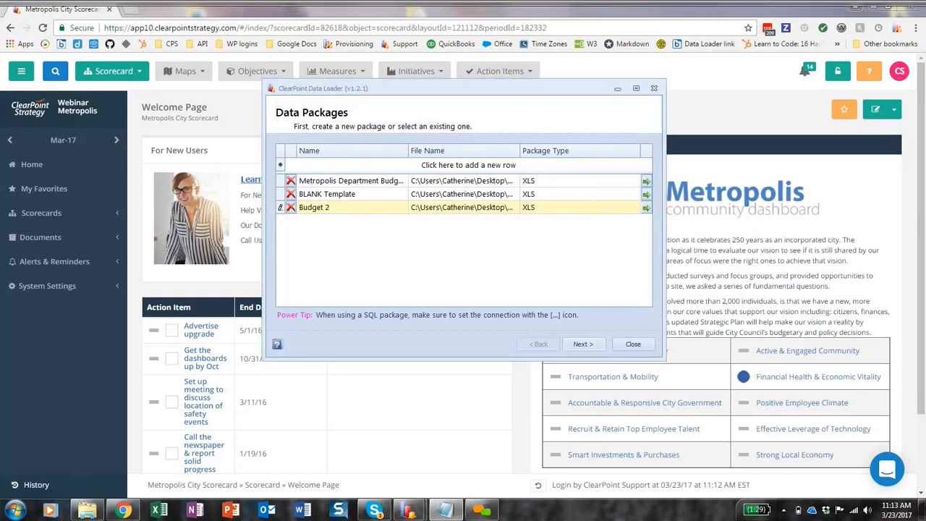
Switch to ClearPoint in the browser, view the Monthly Budget Report and open the Airport Department's Department Budget measure.
left_click(249, 102)
left_click(345, 73)
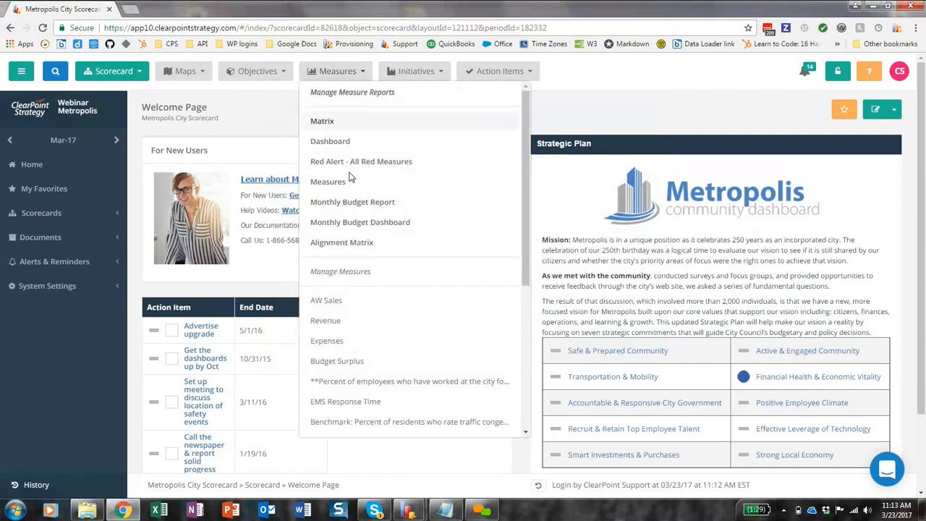
left_click(364, 205)
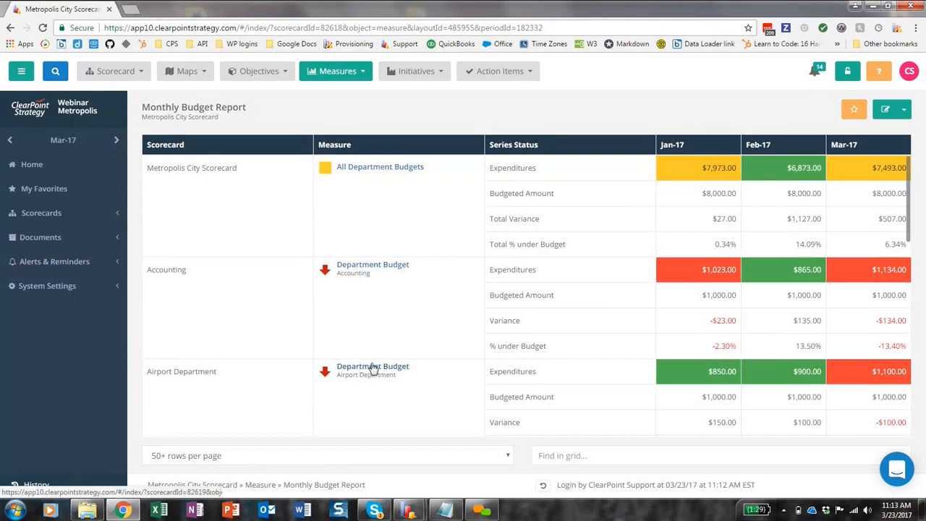
left_click(373, 367)
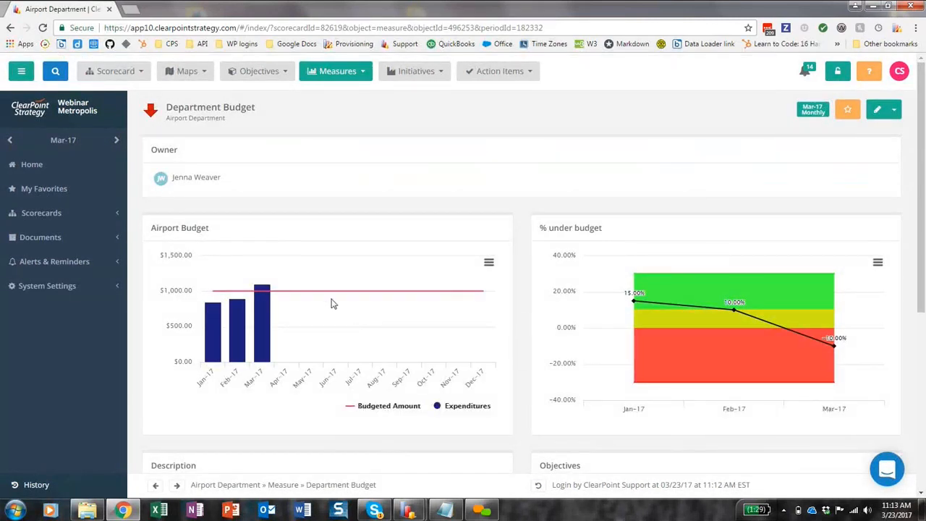
Examine the Department Budget measure's monthly data table, open it for editing and cancel without changes.
scroll(344, 302, "down", 3)
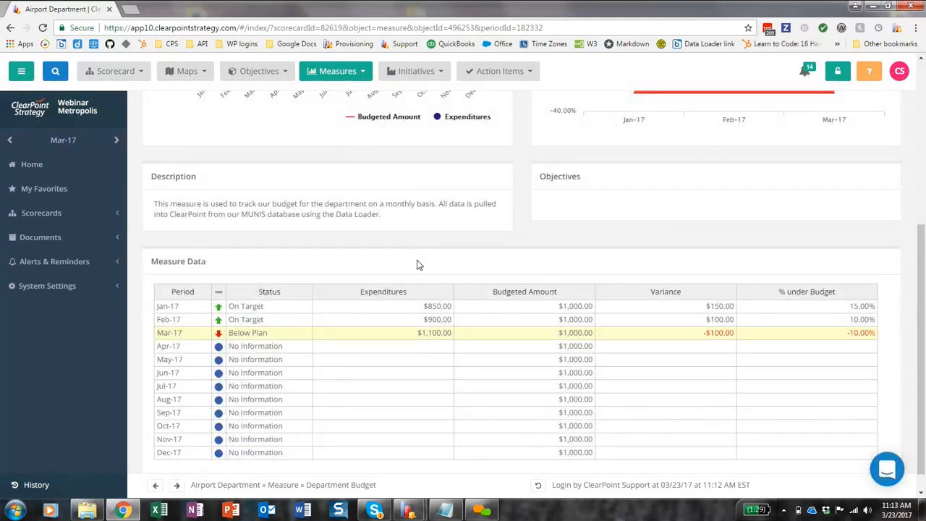
left_click(417, 265)
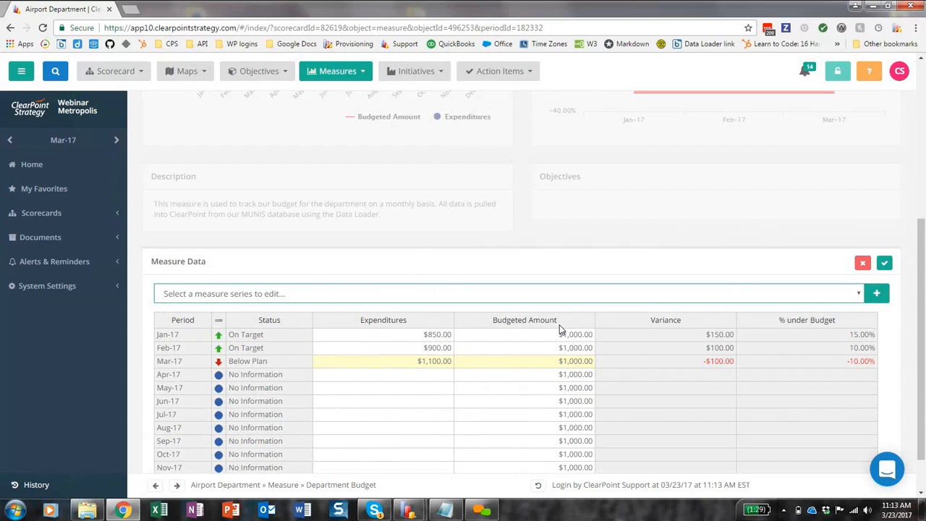
left_click(858, 264)
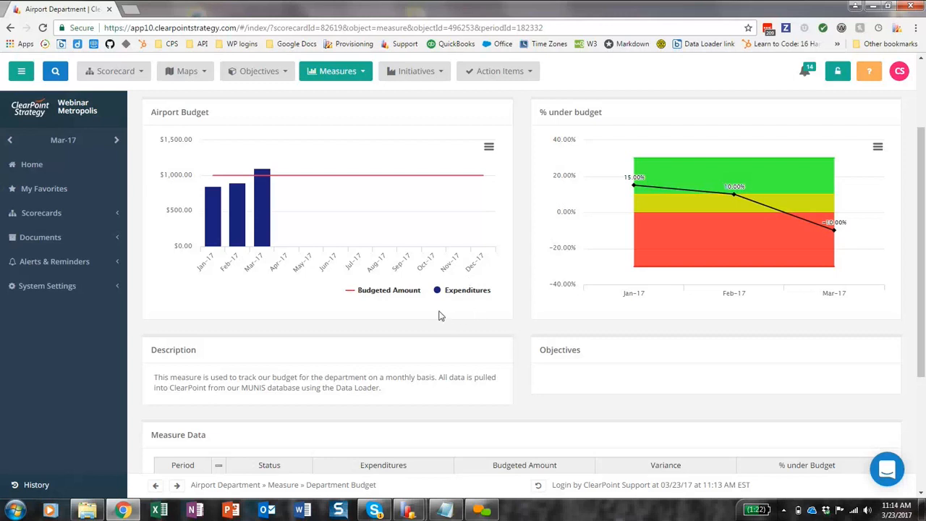
scroll(434, 296, "up", 2)
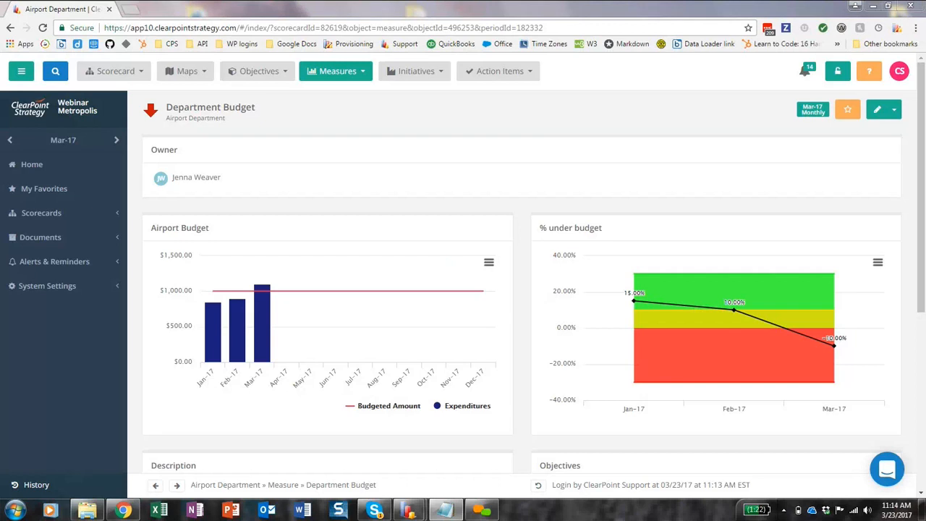
Bring up the Sales SQL query in Notepad, enlarge its window to read it, and switch to ClearPoint Data Loader.
left_click_drag(539, 0, 445, 110)
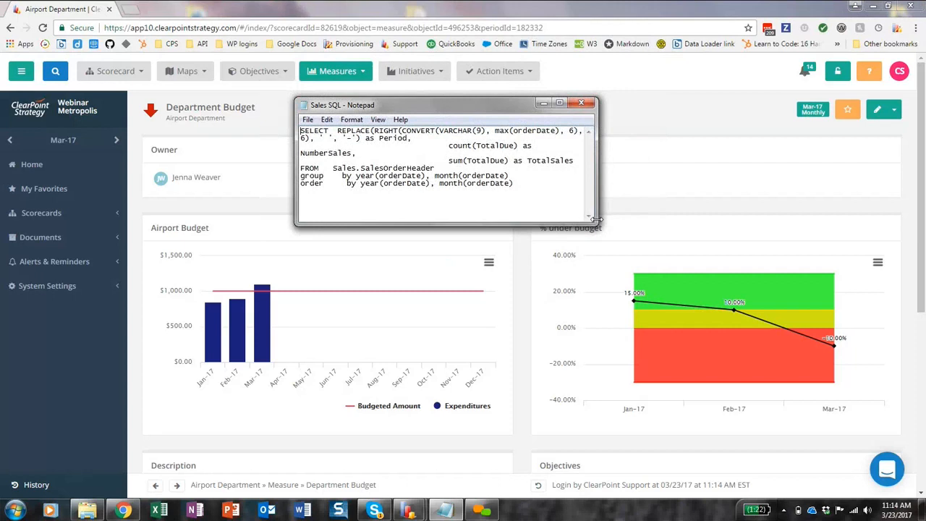
left_click_drag(595, 222, 644, 264)
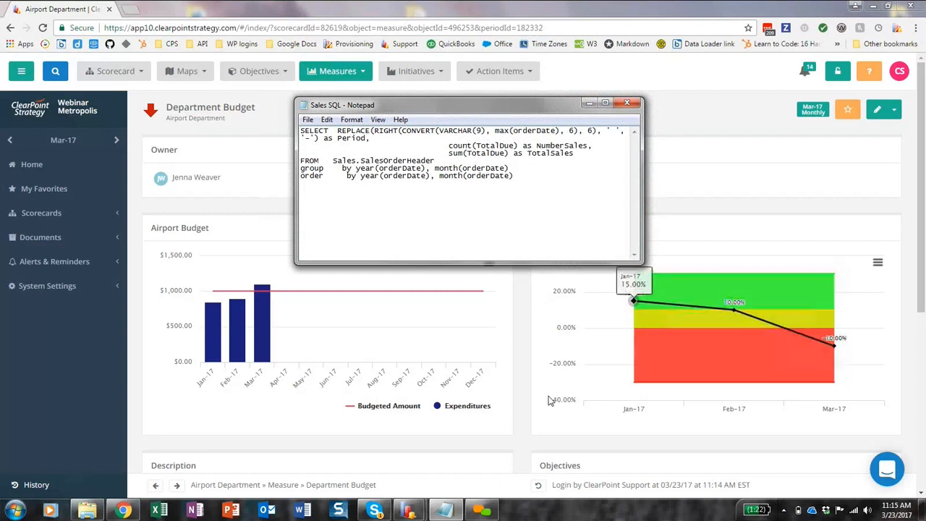
left_click(409, 512)
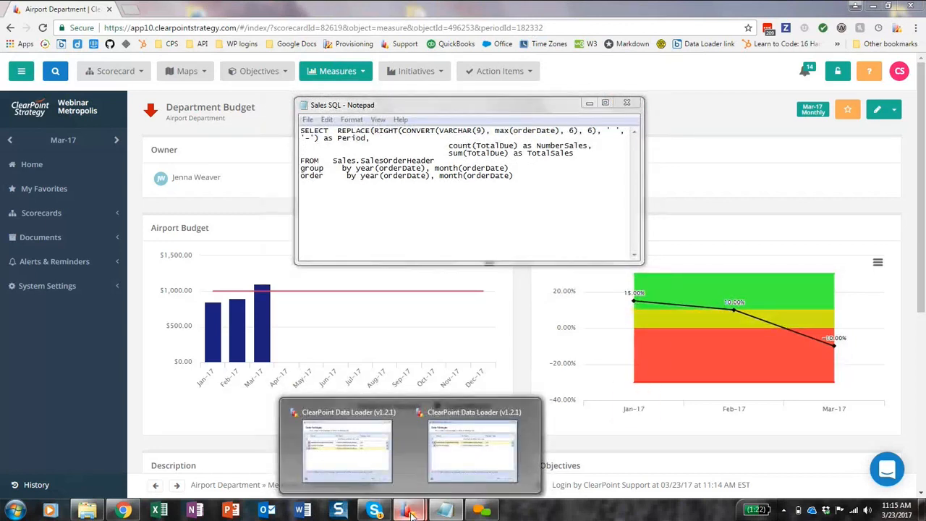
left_click(365, 459)
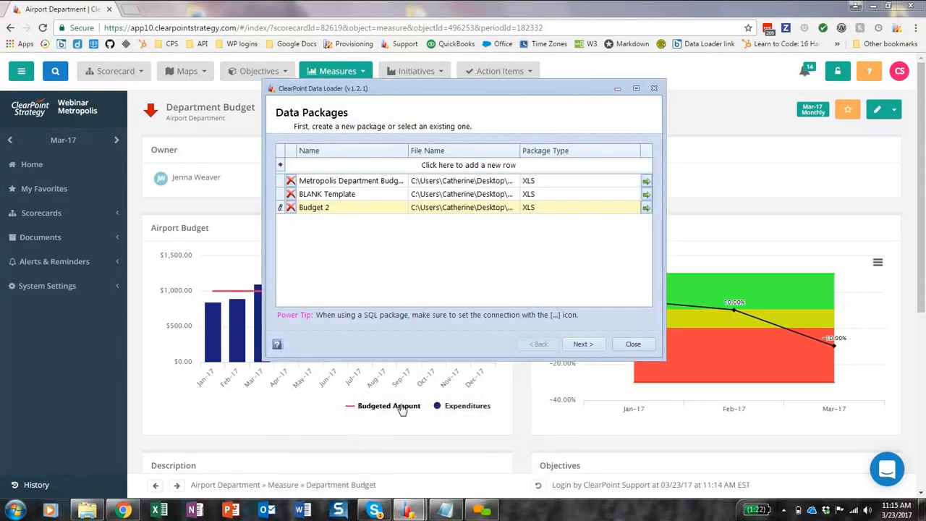
Add a new data package named SQL and close the Notepad window with the Sales SQL query.
left_click(326, 165)
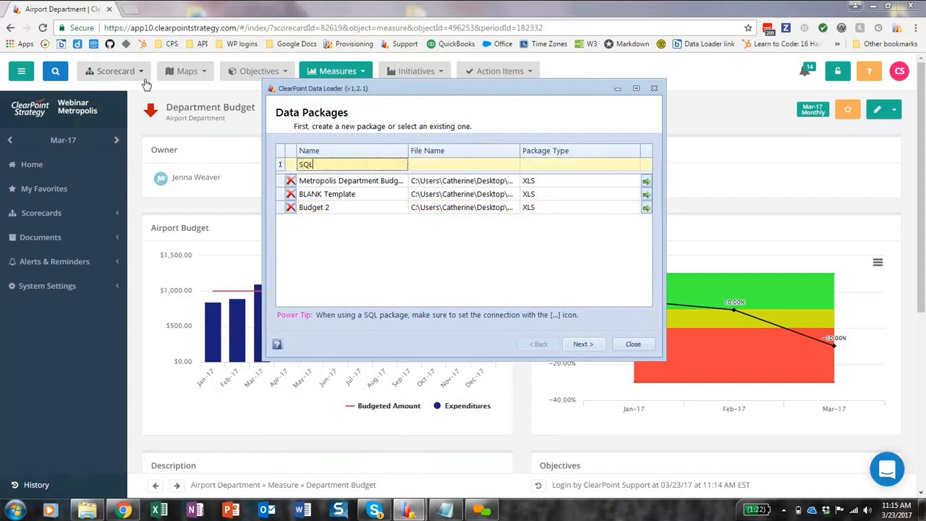
left_click_drag(411, 88, 376, 149)
left_click(627, 103)
Choose the Sales SQL text file from the Desktop as the SQL package's file and set its package type to SQL.
left_click(430, 213)
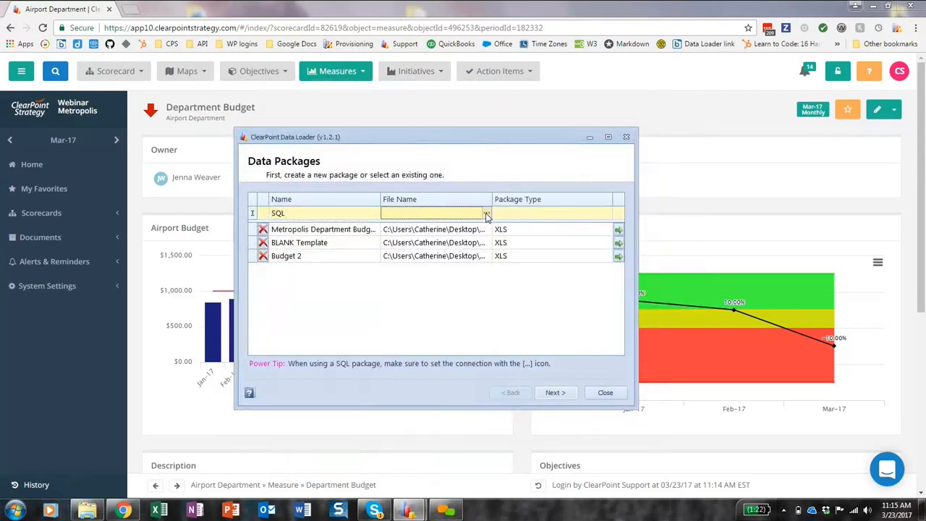
left_click(486, 215)
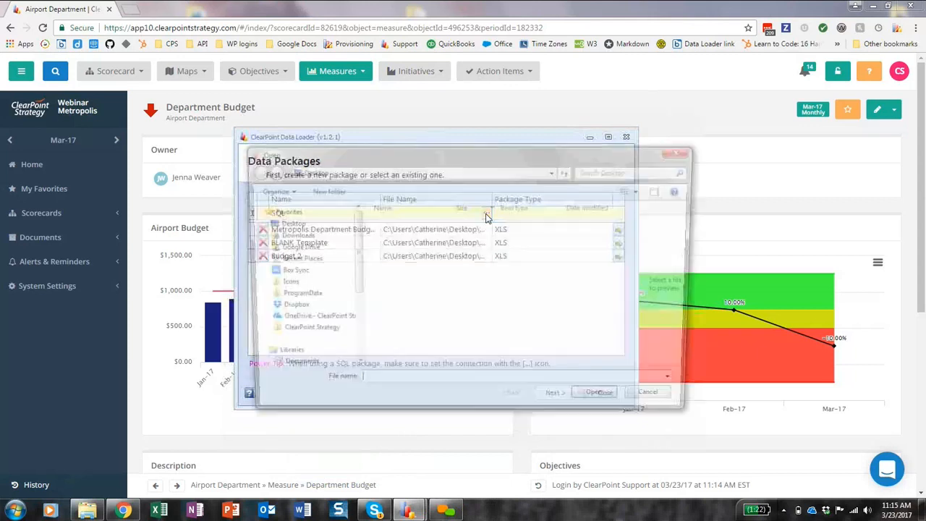
left_click_drag(646, 242, 636, 332)
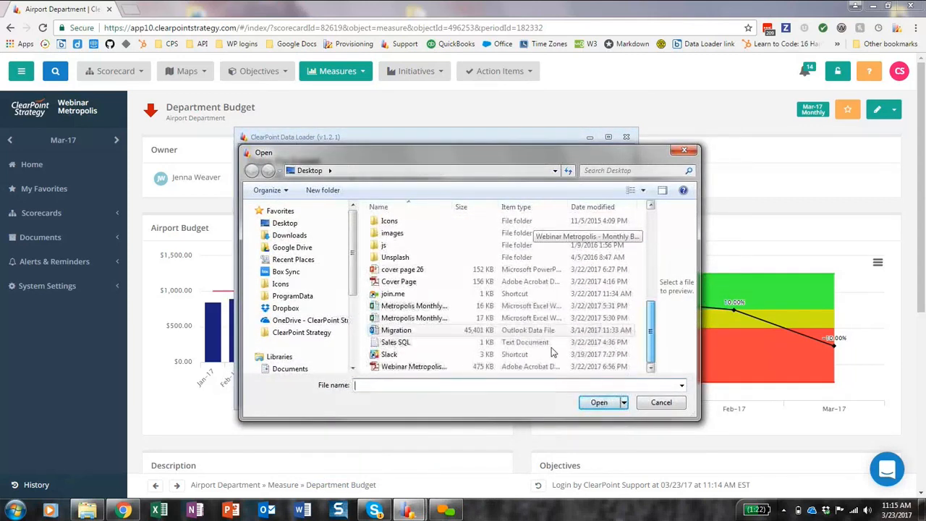
double_click(431, 345)
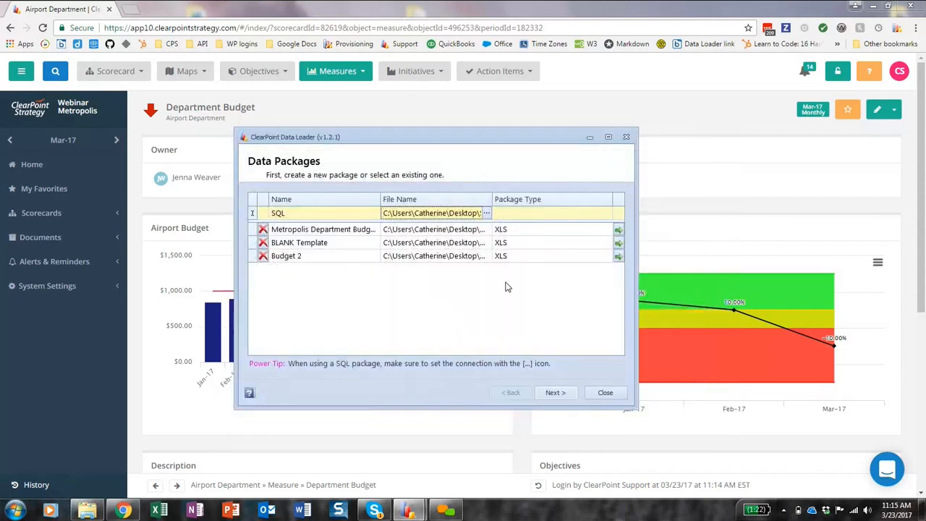
left_click(552, 213)
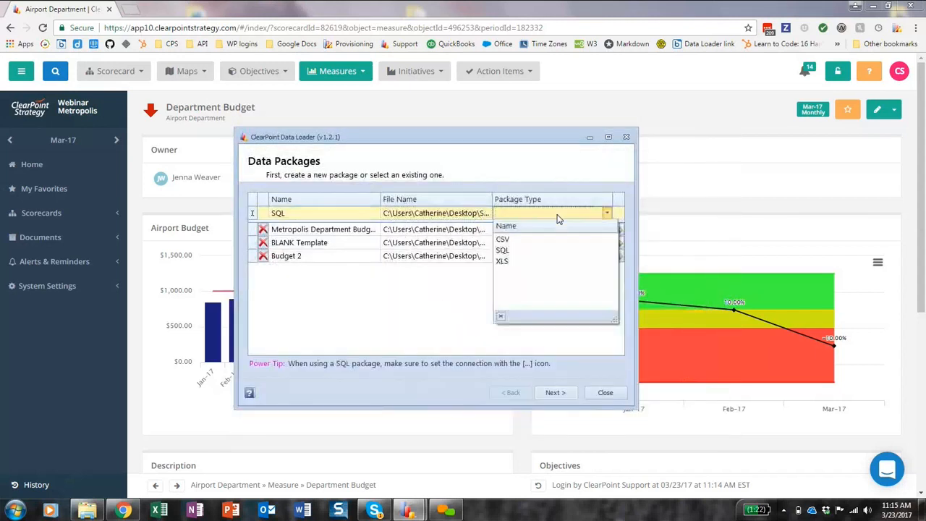
left_click(544, 250)
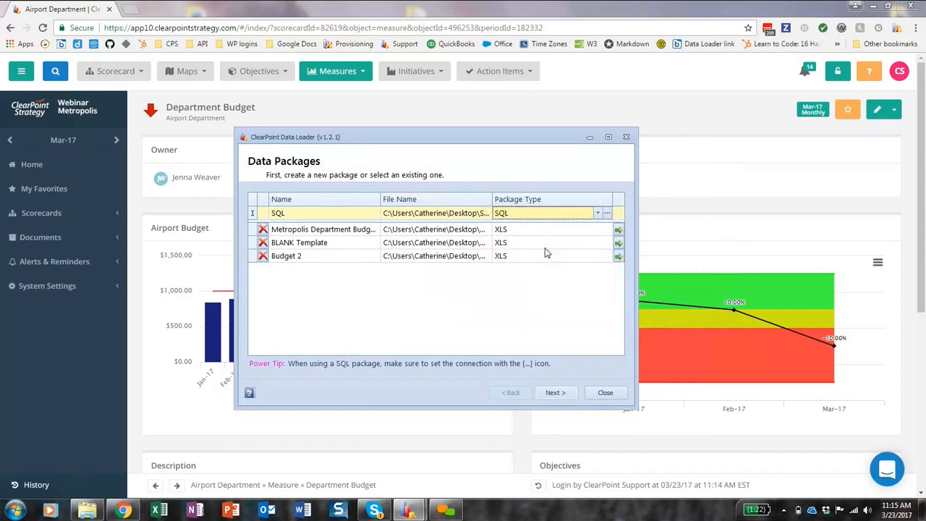
Set the SQL package's data source to Microsoft SQL Server with the .NET Framework Data Provider for SQL Server.
left_click(606, 213)
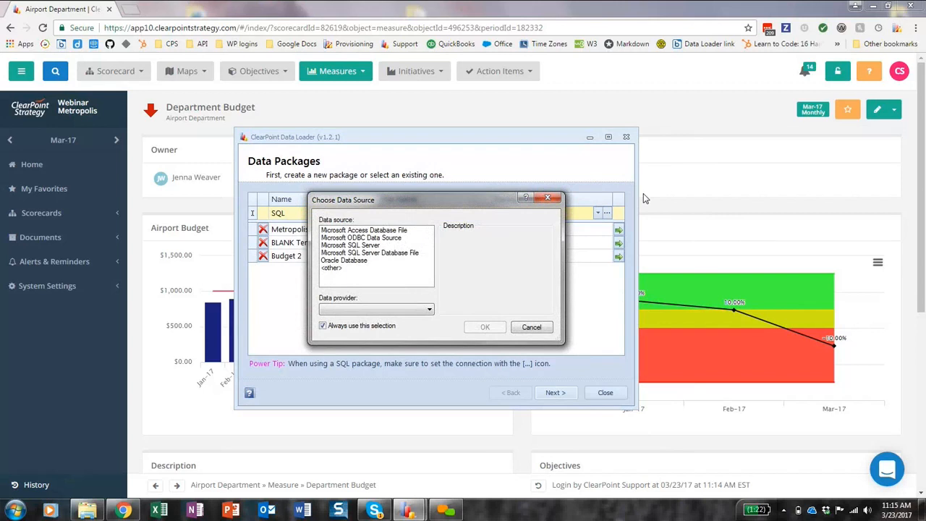
left_click(376, 245)
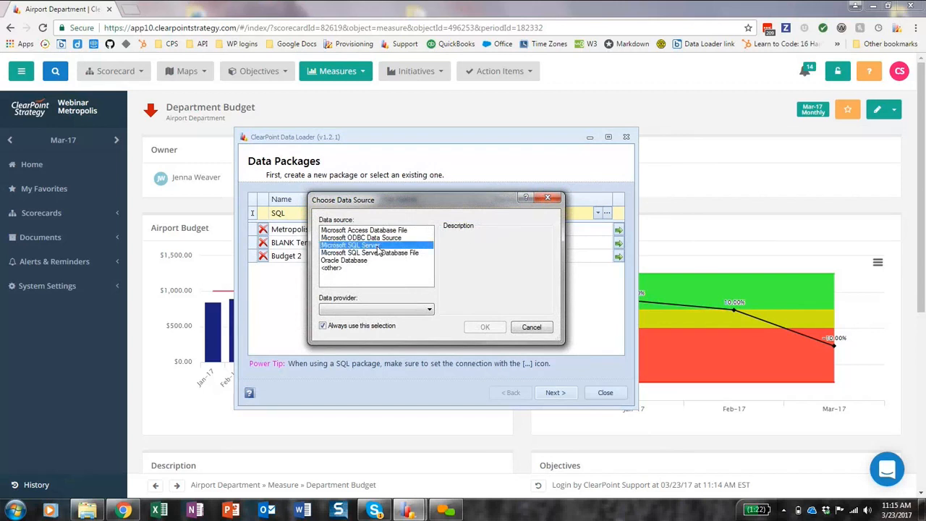
left_click(393, 309)
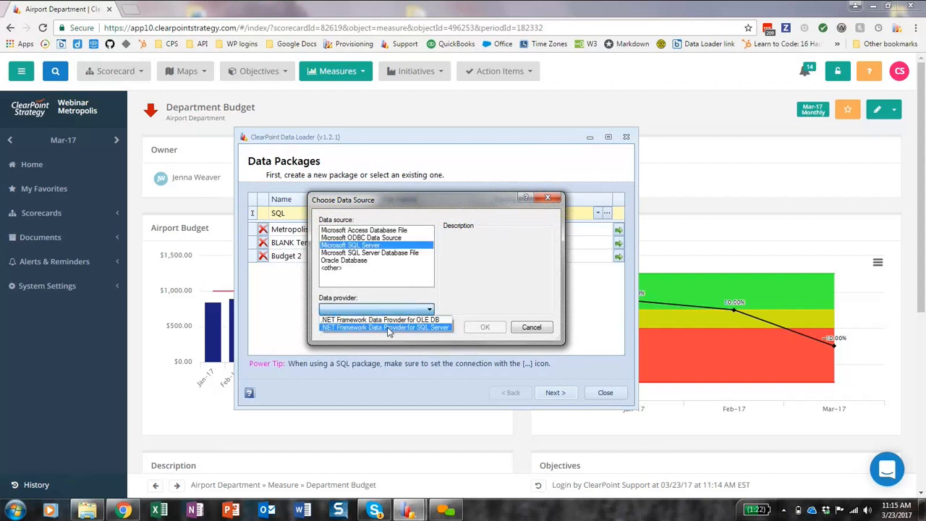
left_click(389, 327)
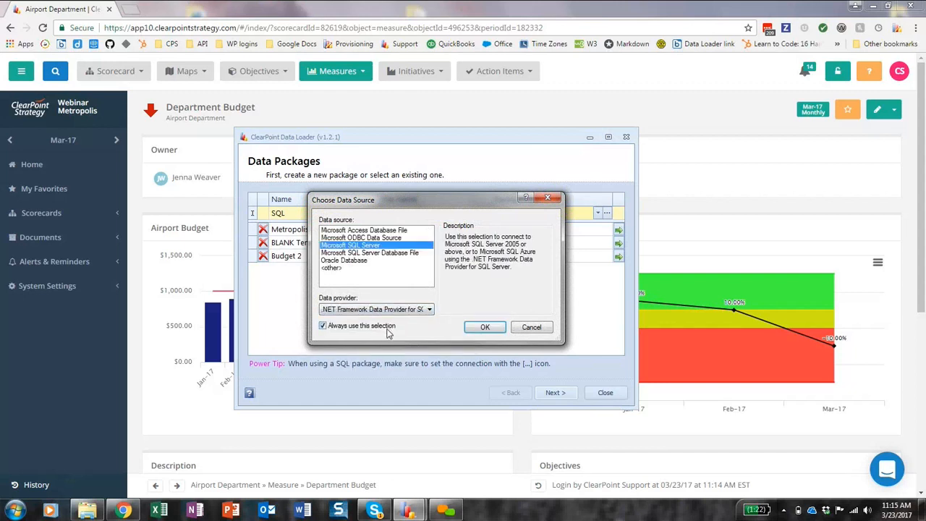
left_click(485, 327)
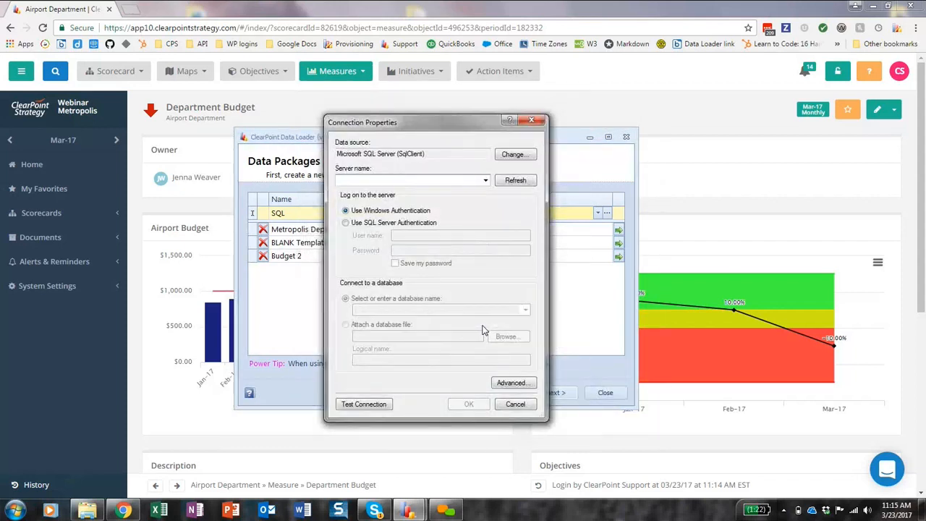
Set the server name to 10.2.40.17 and use SQL Server Authentication with user name demo and the account password.
left_click(426, 179)
type("10.2")
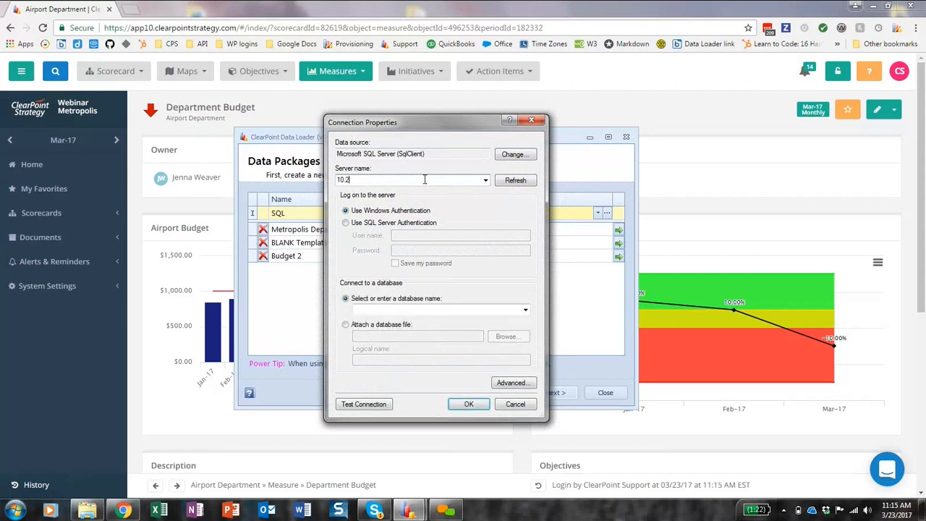
type(".40.17")
left_click(394, 224)
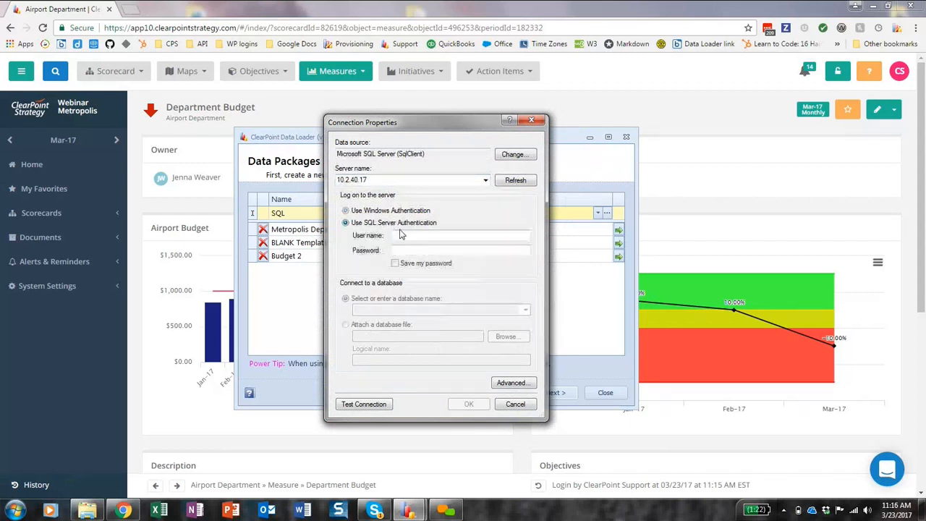
left_click(407, 234)
type("demo")
key("Tab")
type("••••")
Select the AdventureWorks2008R2 database, test the connection, and save the connection with the SQL package.
left_click(525, 309)
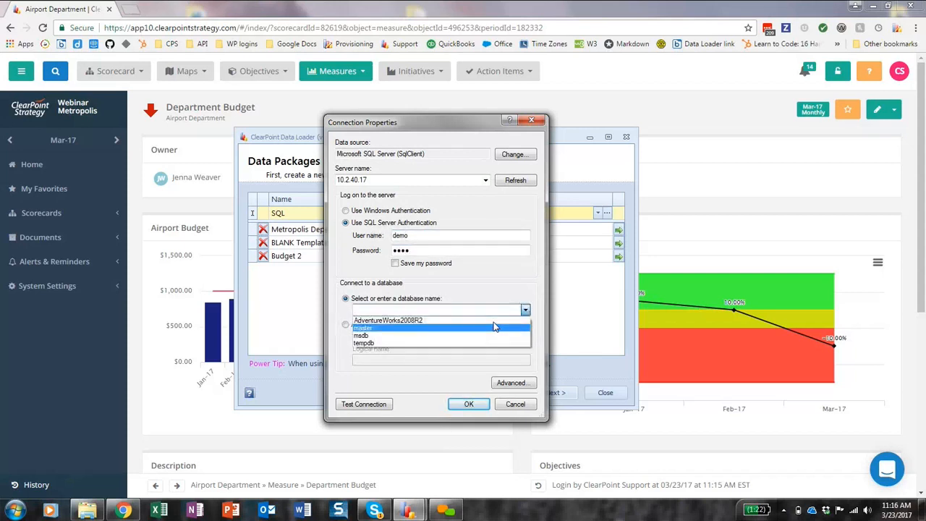
left_click(493, 322)
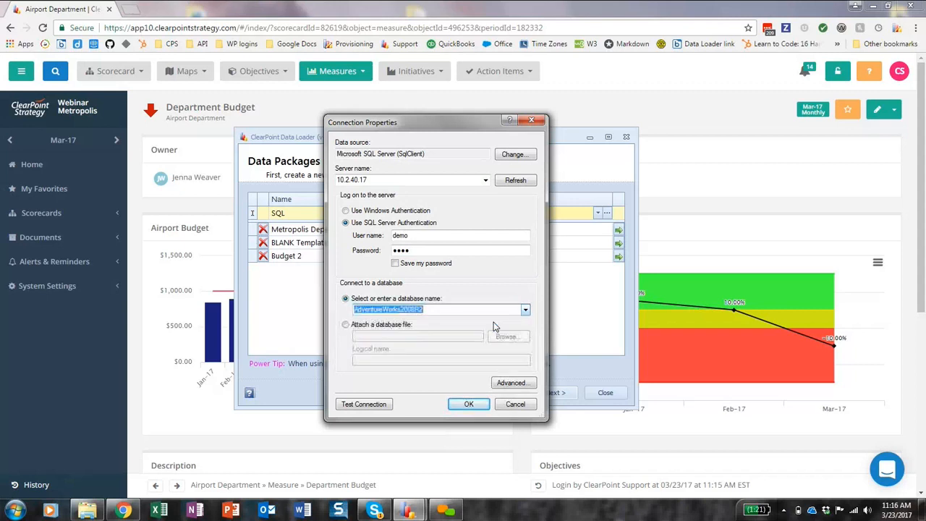
left_click(370, 406)
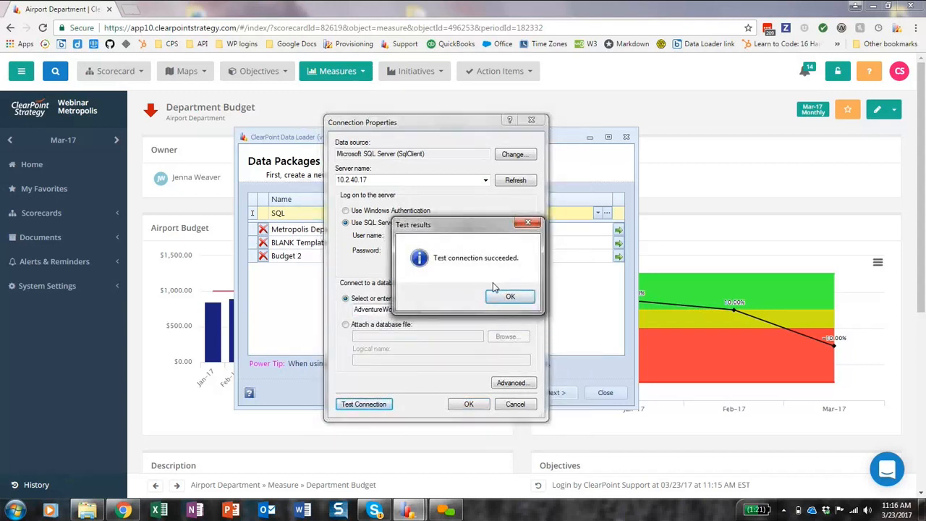
left_click(496, 299)
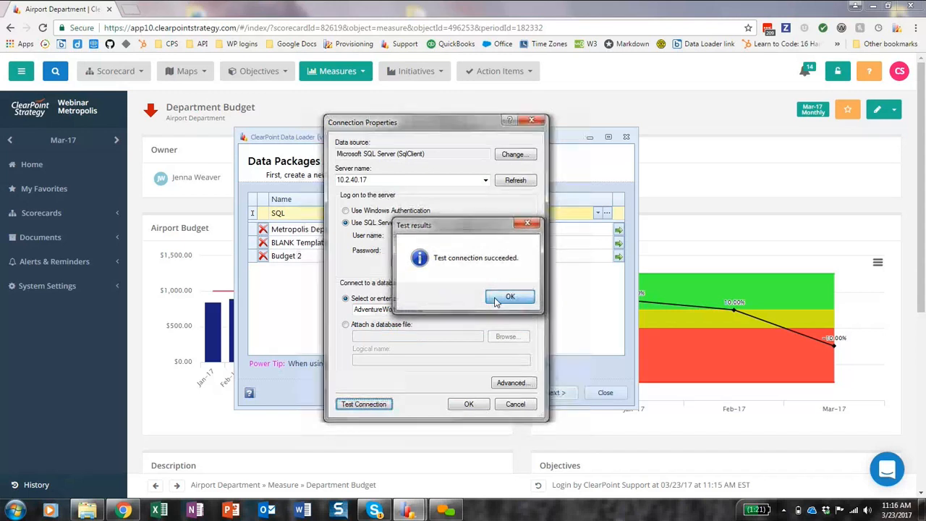
left_click(462, 405)
left_click(479, 306)
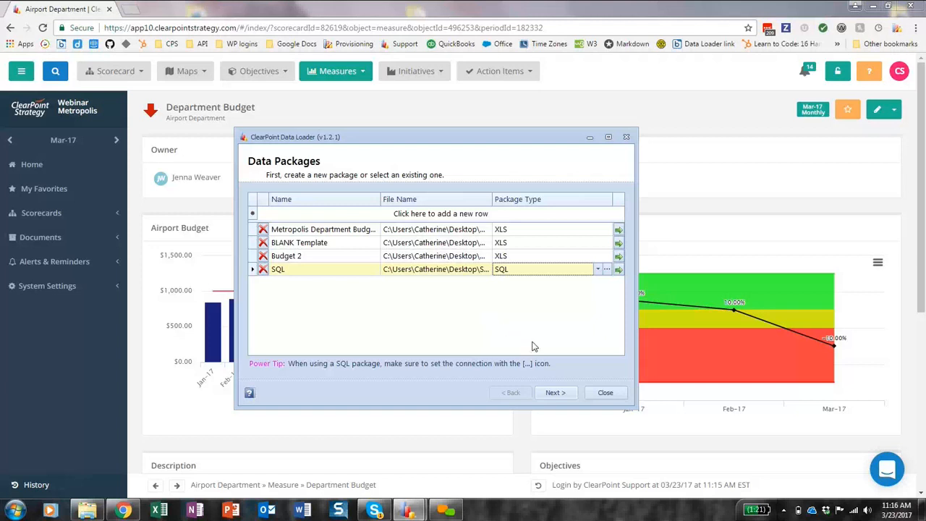
Continue with the SQL package and include the Metropolis City Scorecard in its scorecard selection.
left_click(547, 397)
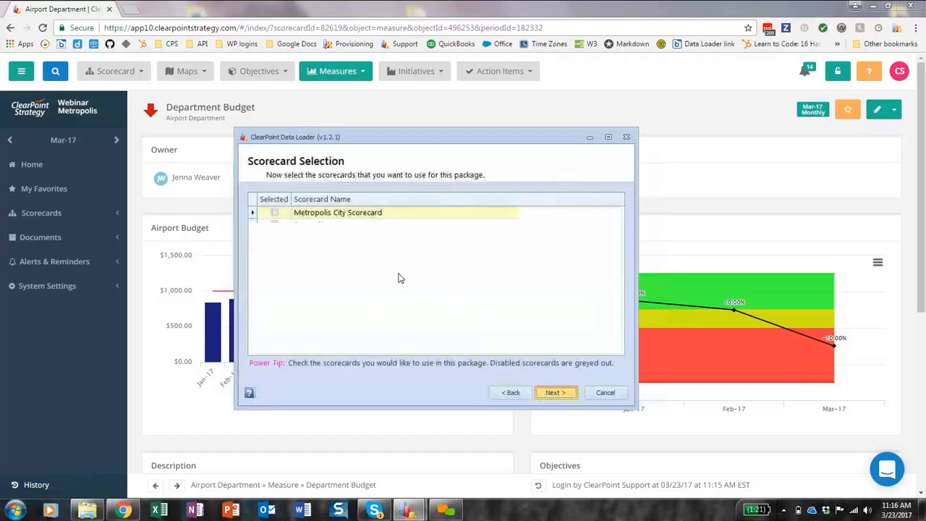
left_click(274, 212)
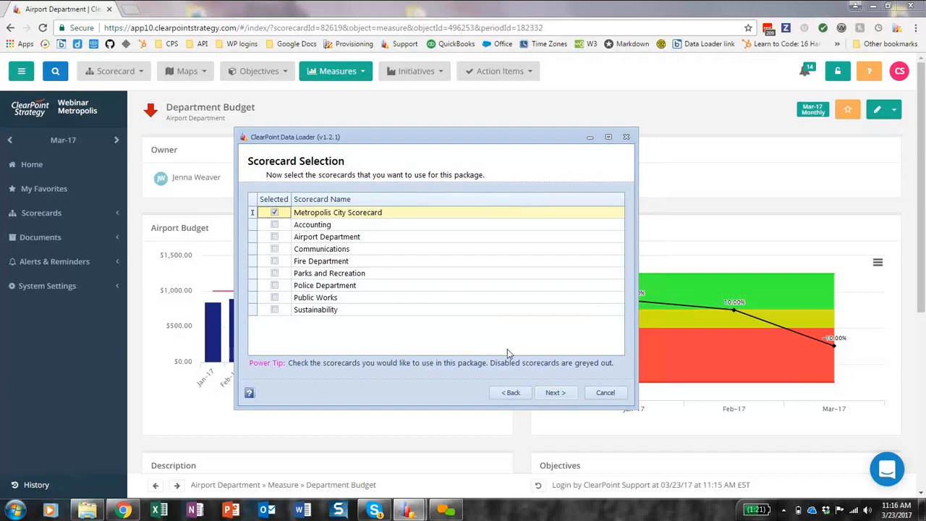
left_click(551, 392)
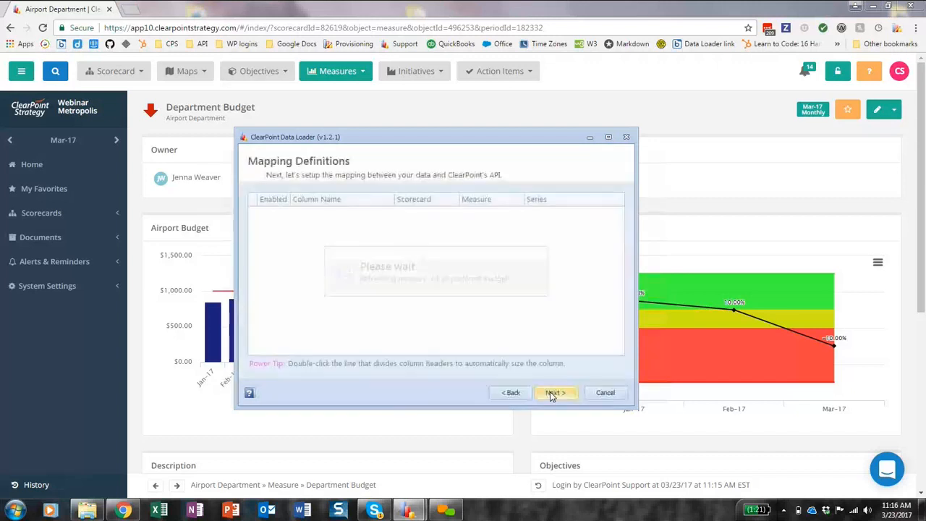
Enable the TotalSales and NumberSales columns and map both to the Metropolis City Scorecard.
left_click(274, 211)
left_click(273, 224)
left_click(418, 213)
left_click(423, 241)
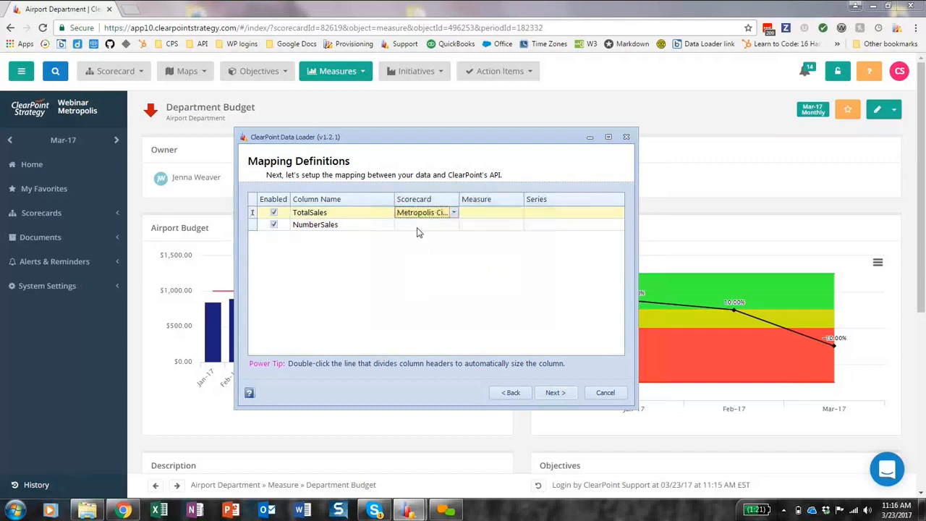
left_click(421, 224)
left_click(422, 250)
Map both columns to the AW Sales measure, with TotalSales feeding the Actual series and NumberSales the Target series.
left_click(489, 212)
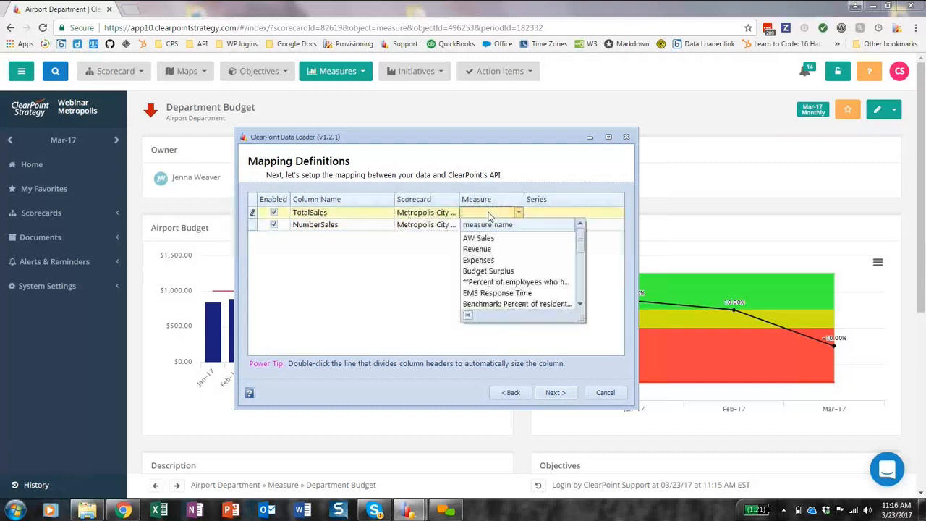
left_click(490, 238)
left_click(492, 225)
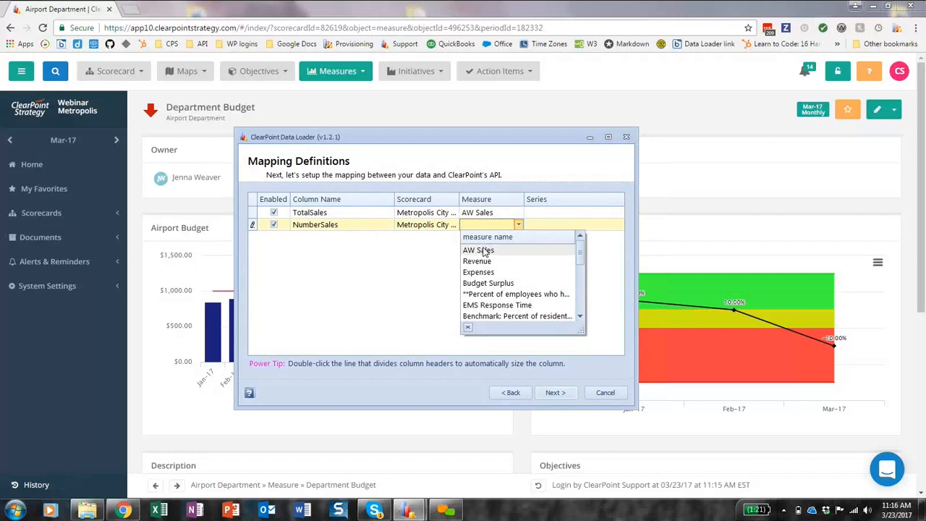
left_click(486, 250)
left_click(546, 213)
left_click(536, 238)
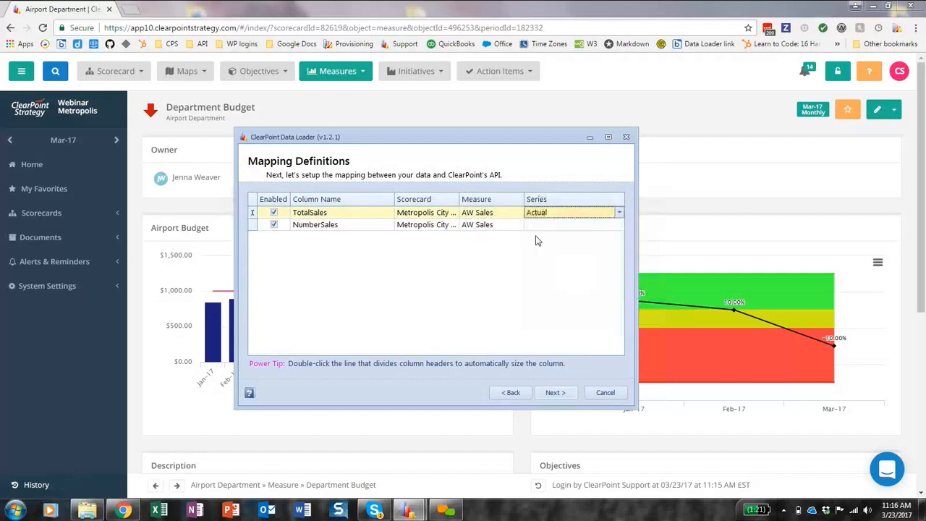
left_click(536, 226)
left_click(539, 262)
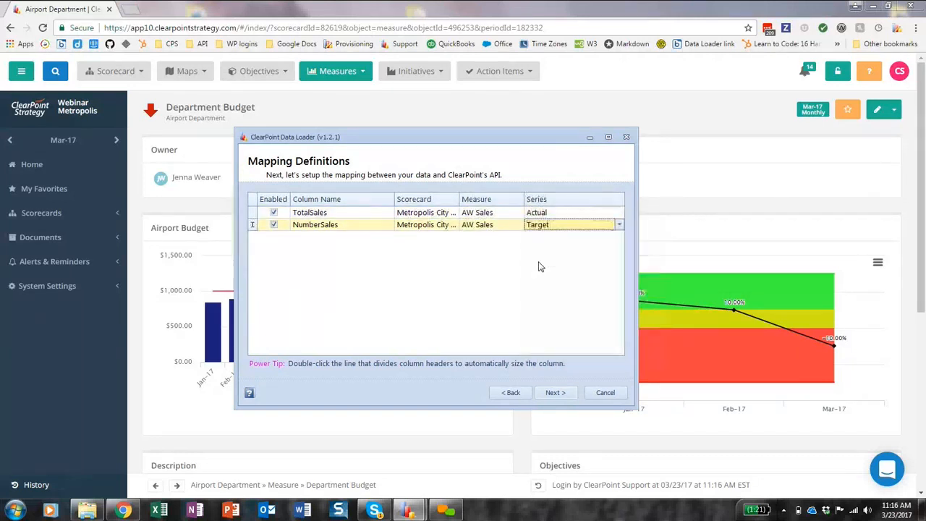
Continue past the data preview, finish the SQL package without adding a schedule, and select it in the package list.
left_click(553, 392)
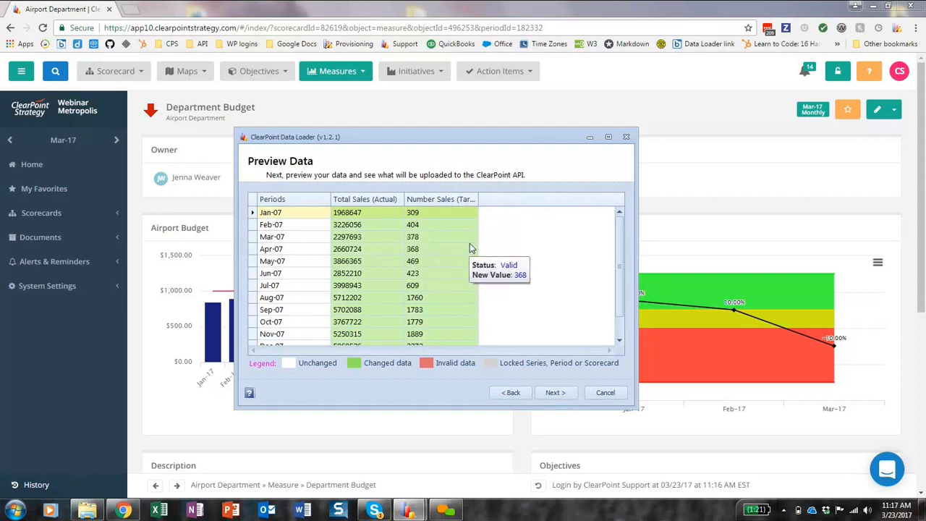
left_click(553, 394)
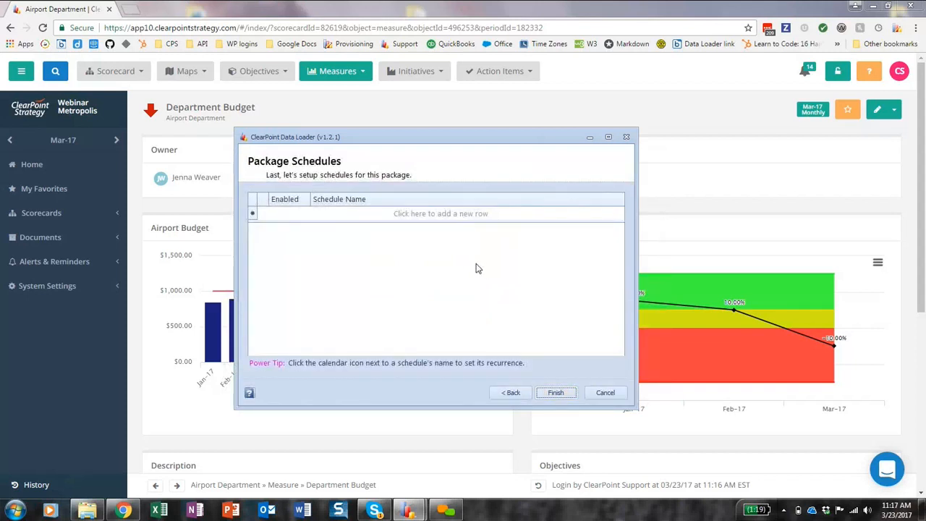
left_click(557, 392)
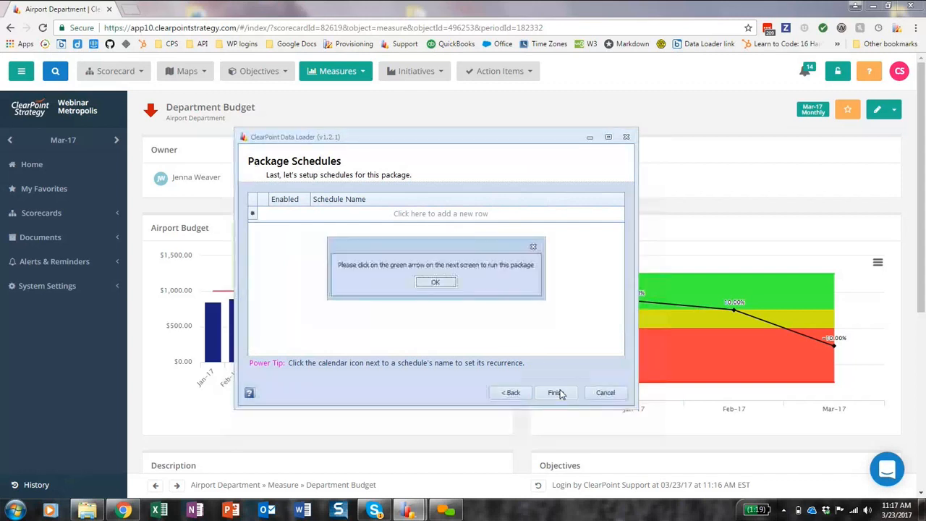
left_click(436, 282)
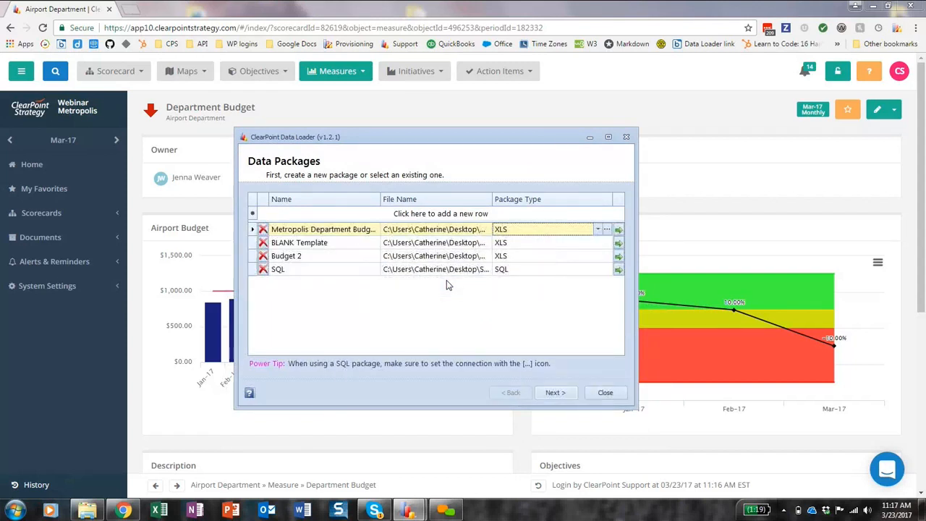
left_click(349, 270)
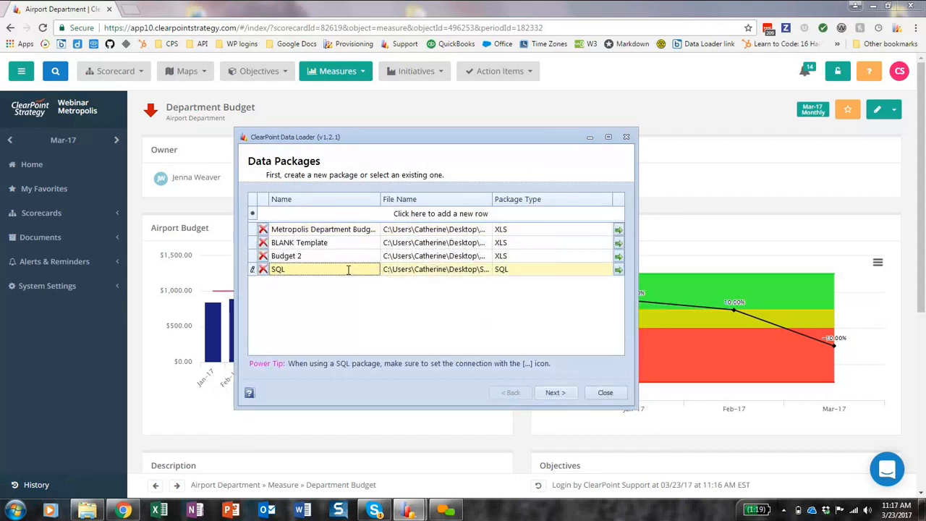
Switch to ClearPoint in the browser, search for "aw sales", open the AW Sales measure, and view its Measure Data table.
left_click(685, 112)
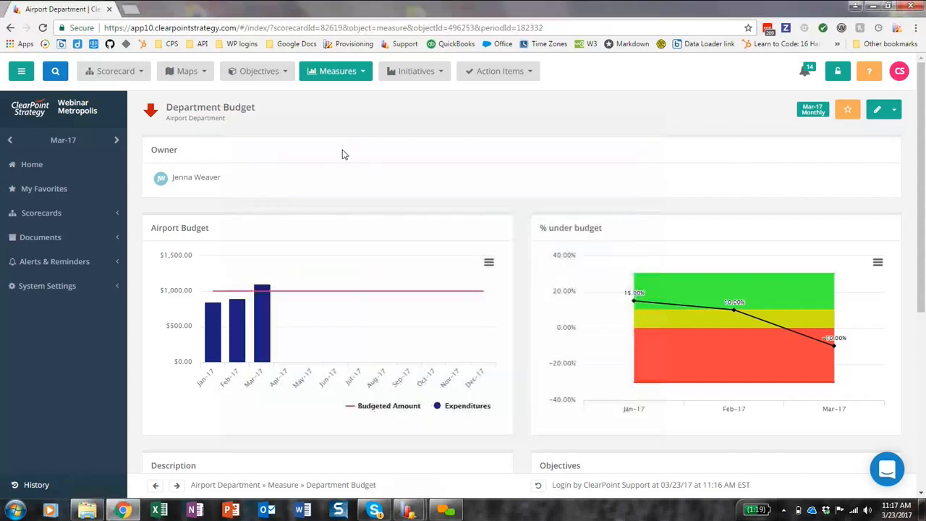
left_click(56, 71)
left_click(96, 70)
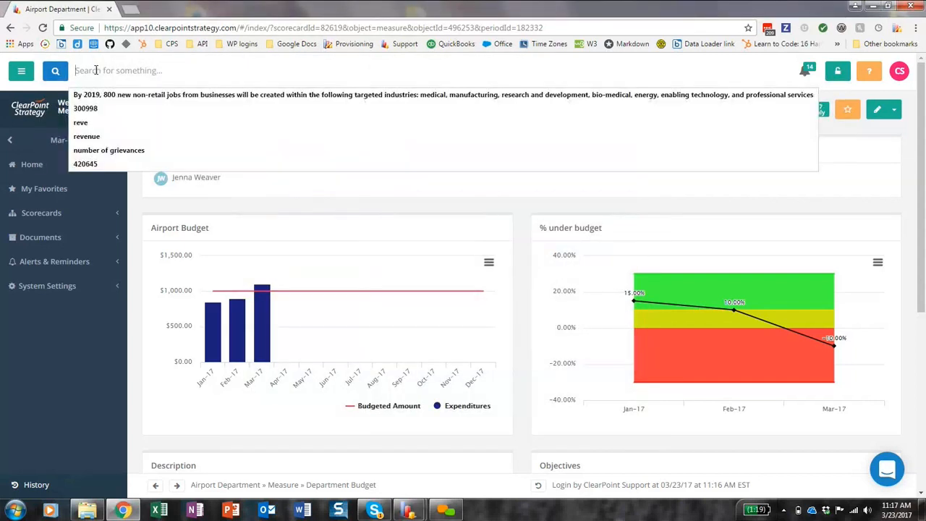
type("aw sales")
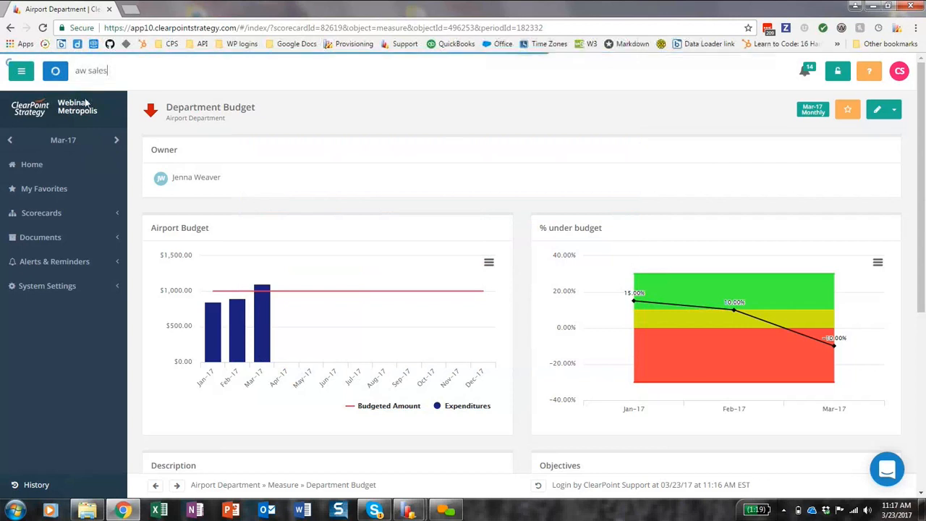
left_click(148, 96)
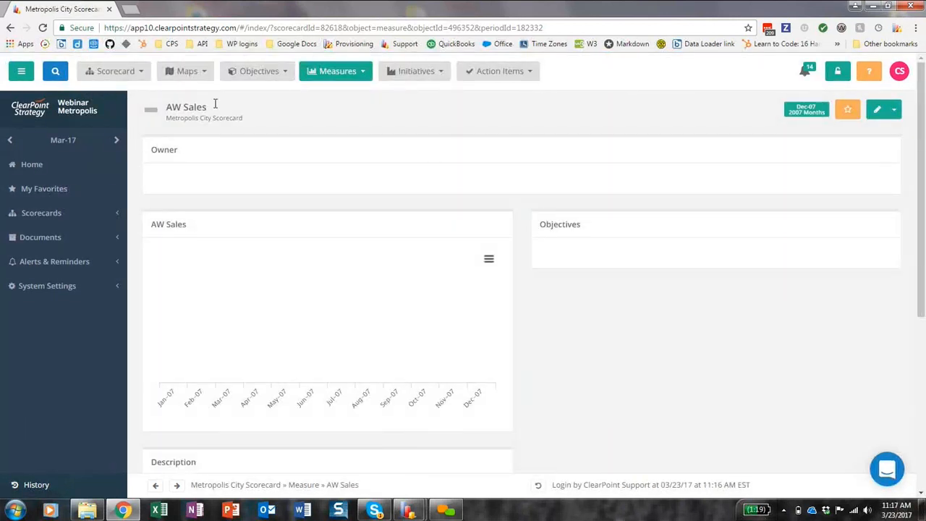
scroll(536, 310, "down", 1)
scroll(536, 310, "down", 3)
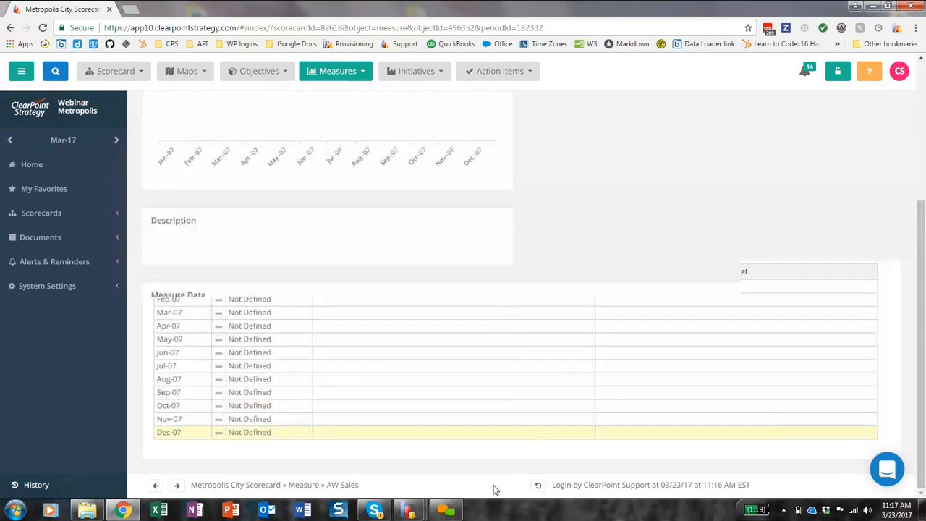
Switch back to the ClearPoint Data Loader and run the SQL package, confirming the upload.
mouse_move(408, 510)
left_click(365, 465)
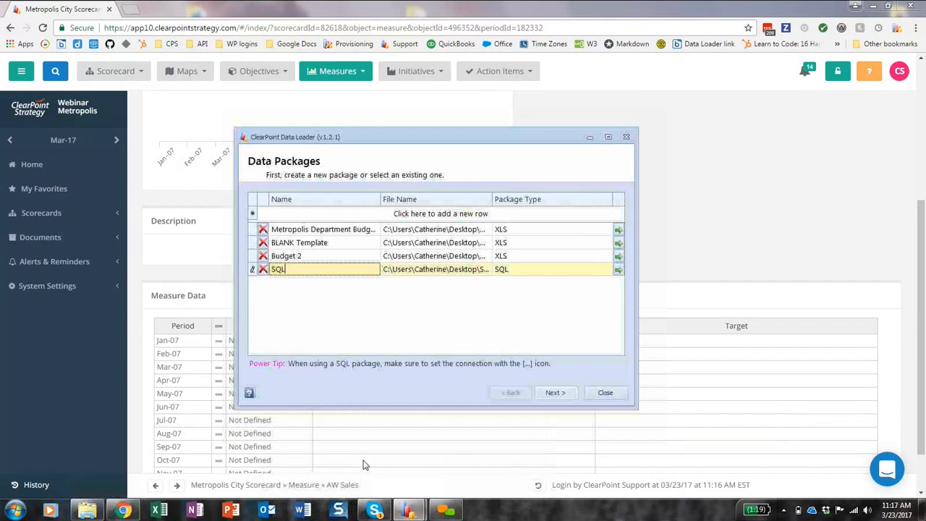
left_click(619, 270)
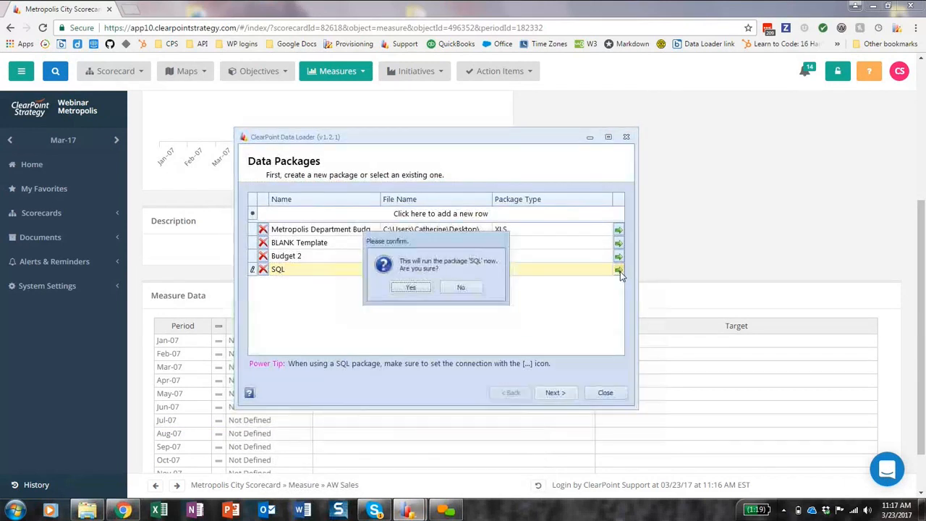
left_click(422, 290)
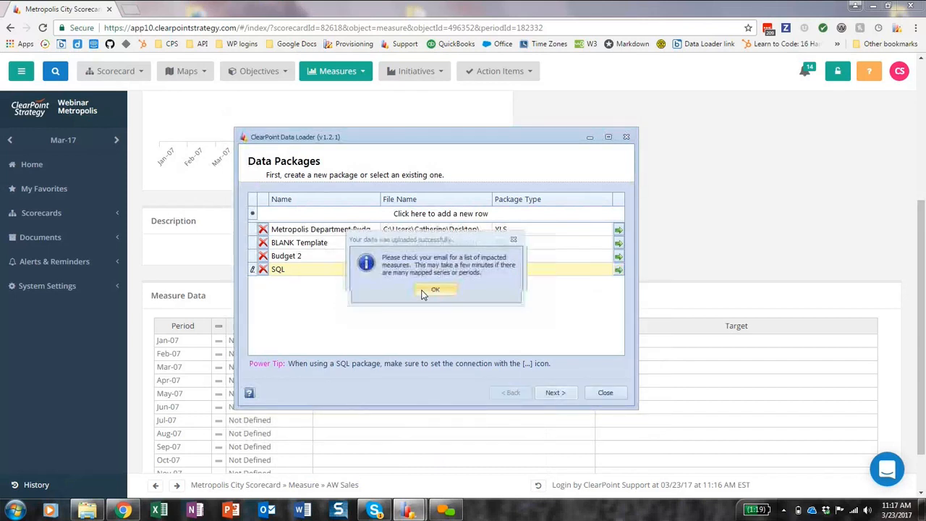
left_click(433, 291)
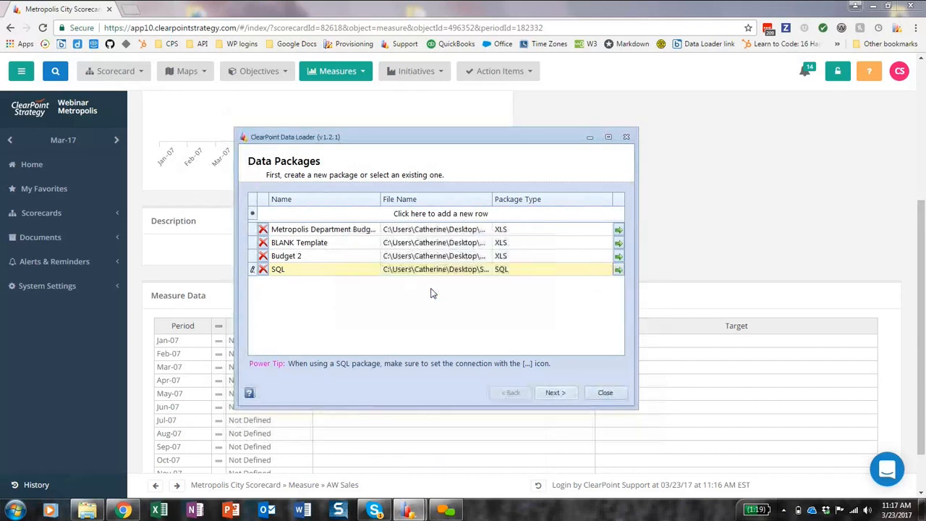
Reload the AW Sales measure page in the browser and examine its Measure Data table and chart.
left_click(716, 196)
key("F5")
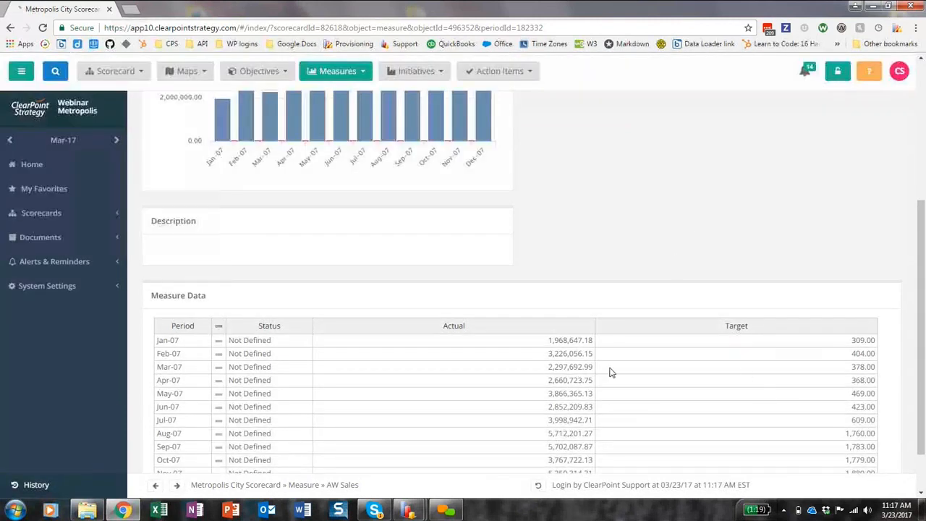
scroll(636, 409, "up", 4)
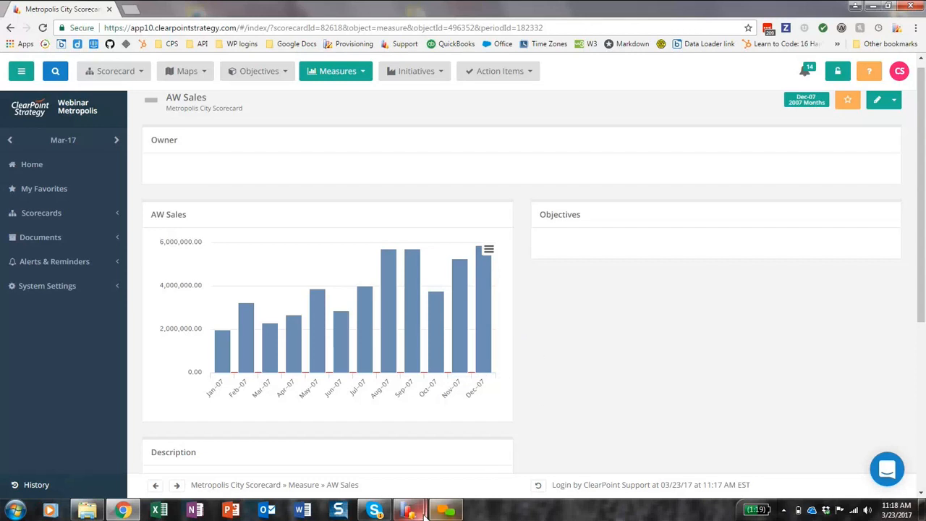
Try to exit the ClearPoint Data Loader.
mouse_move(419, 513)
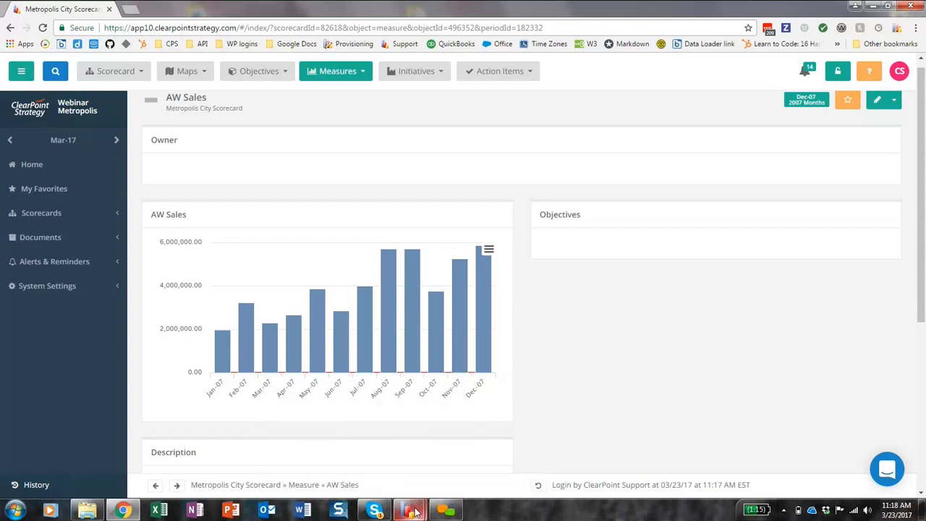
left_click(526, 414)
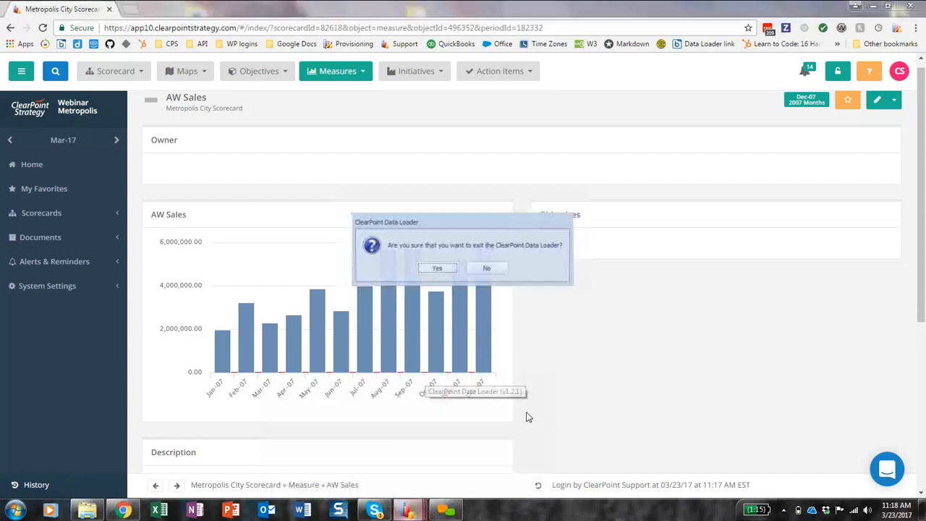
left_click(435, 269)
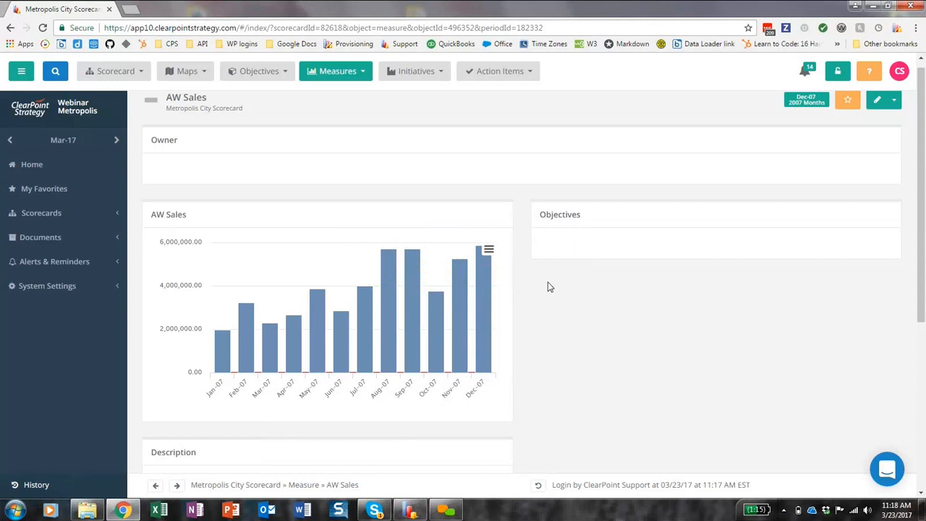
Open the Data Loader package list from ClearPoint's Admin Options.
left_click(45, 286)
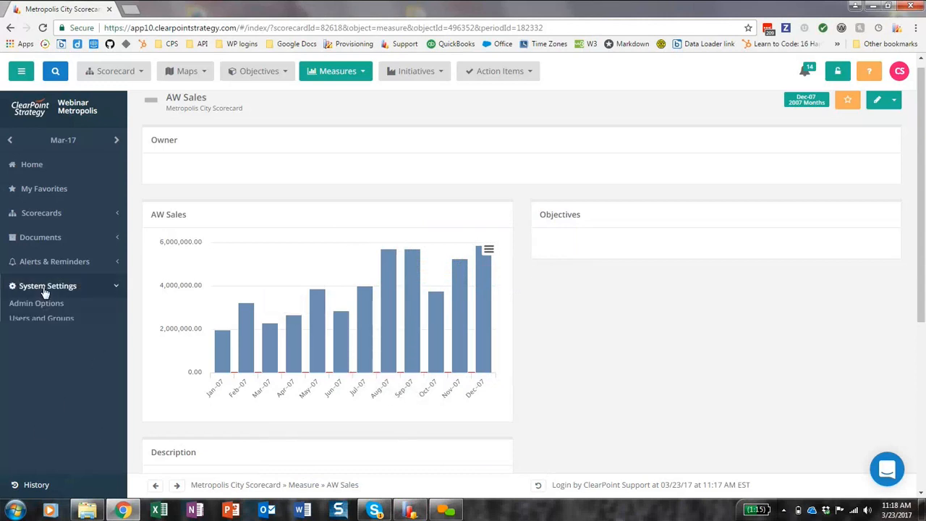
left_click(40, 305)
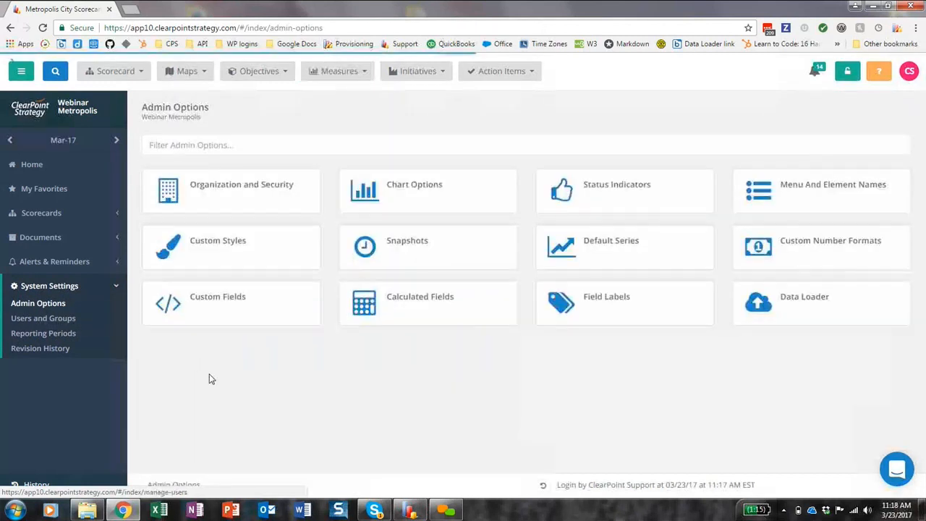
left_click(785, 302)
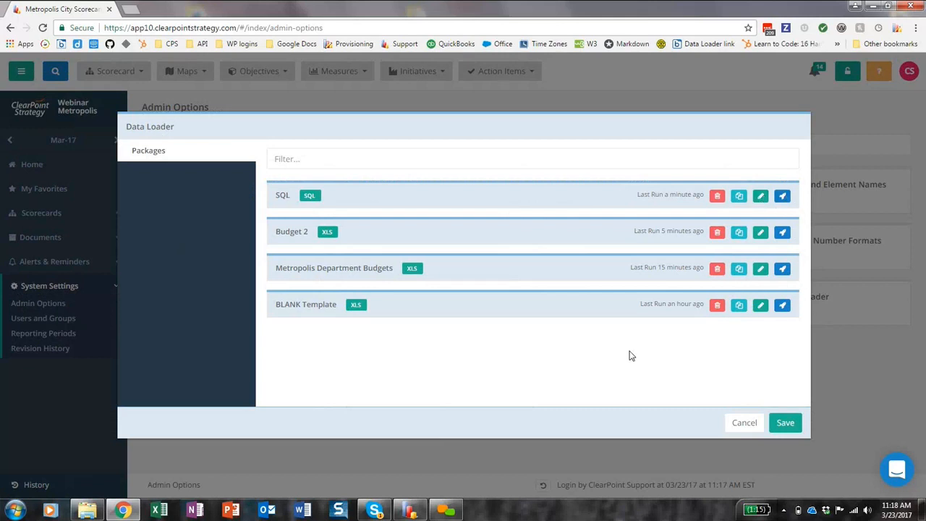
Examine the Metropolis Department Budgets package's owner, filename and schedule settings, and leave them without saving.
left_click(760, 269)
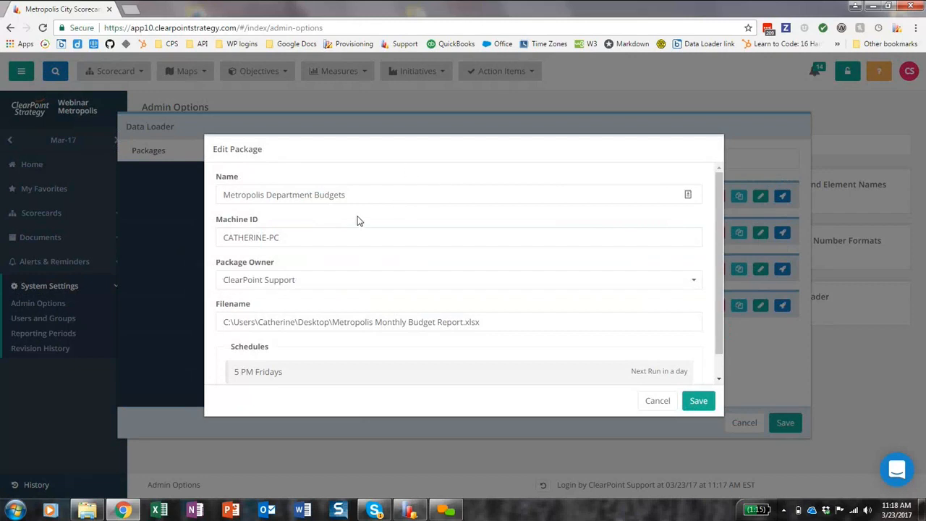
left_click(276, 285)
scroll(300, 325, "down", 1)
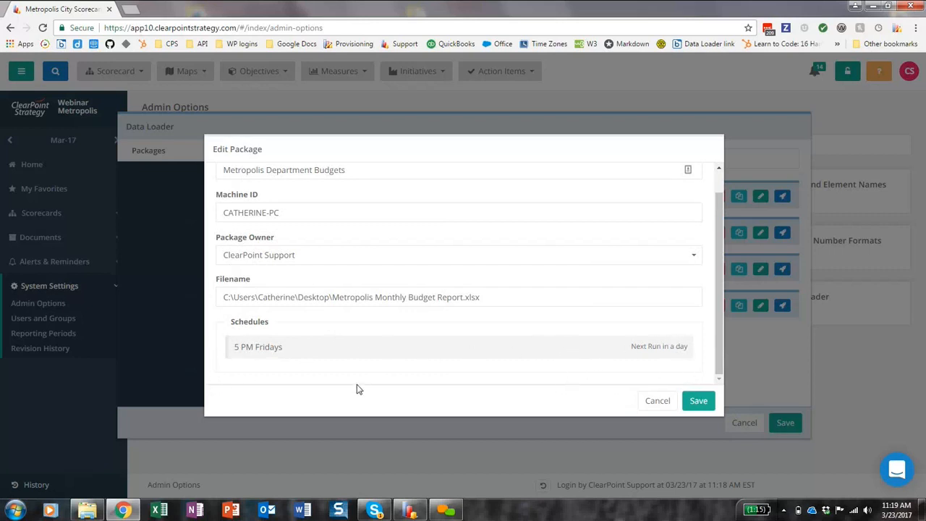
left_click(654, 403)
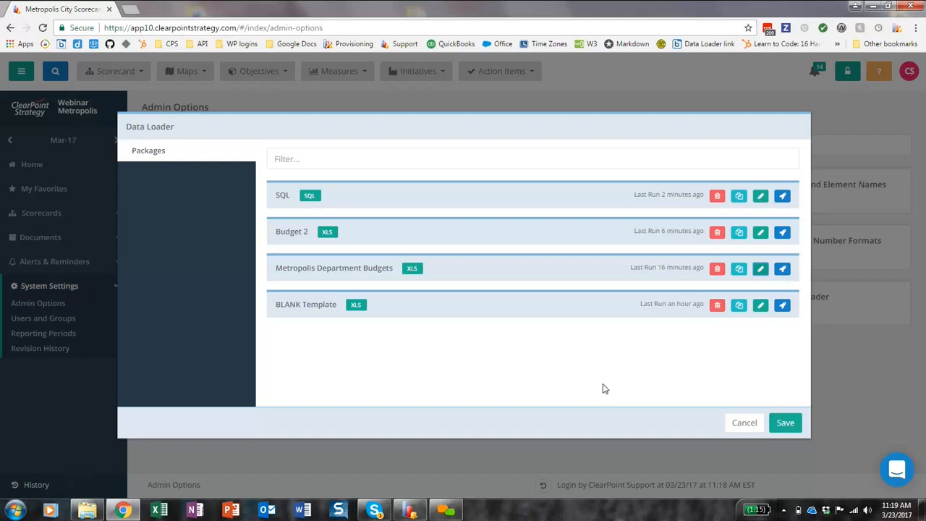
Queue the Metropolis Department Budgets package to run, and bring up the ClearPoint Data Loader desktop application.
left_click(782, 268)
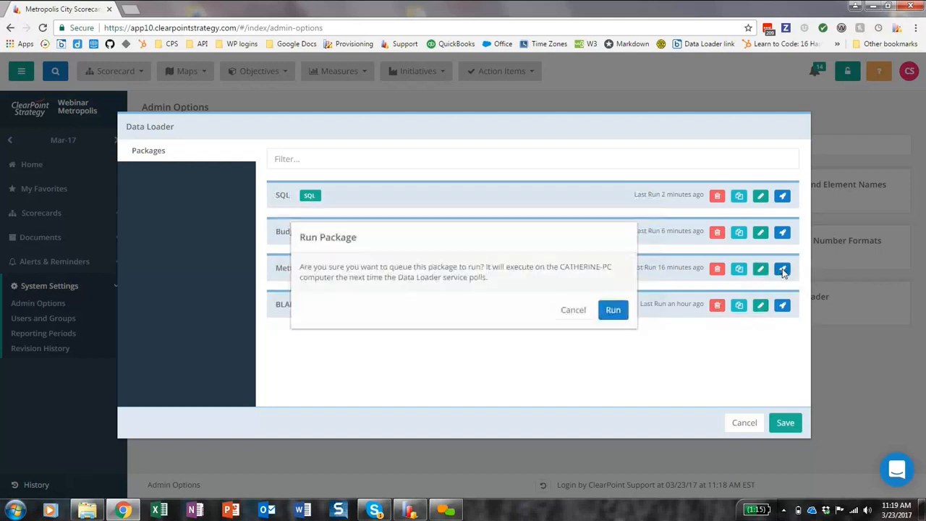
left_click(614, 316)
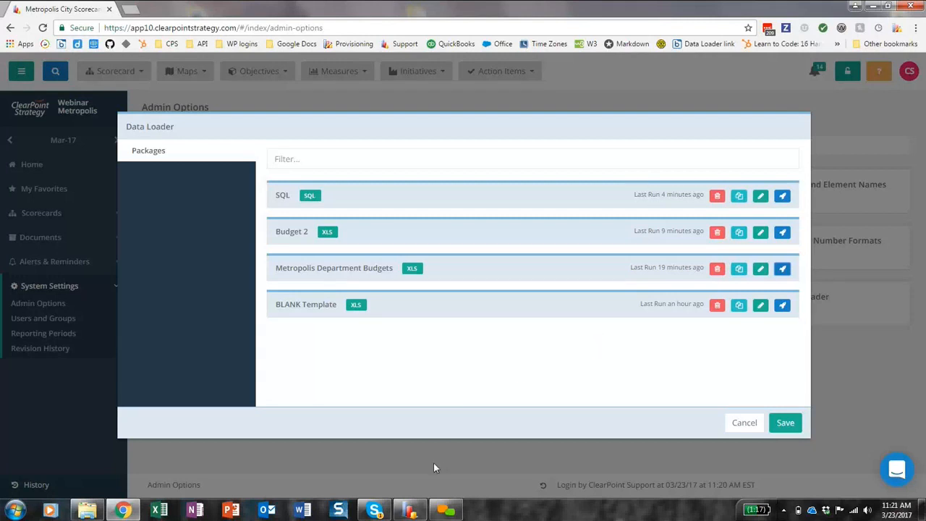
left_click(410, 510)
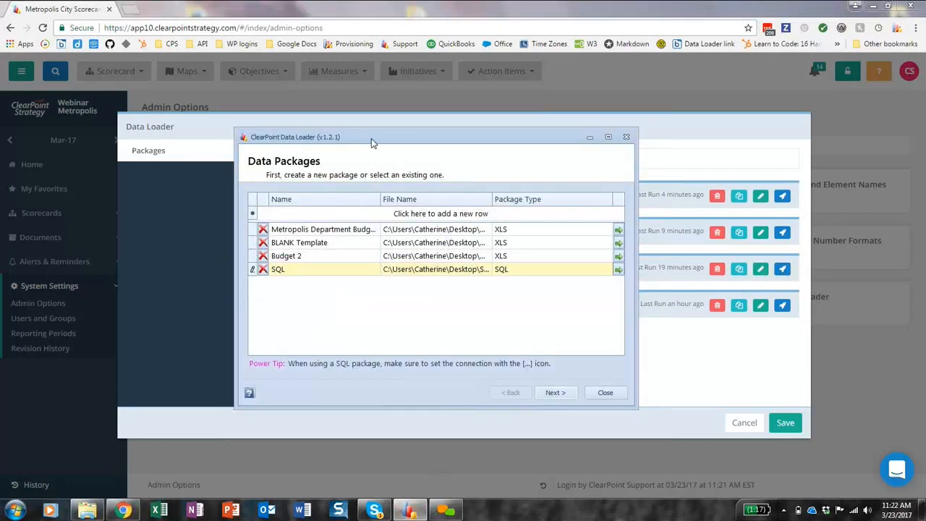